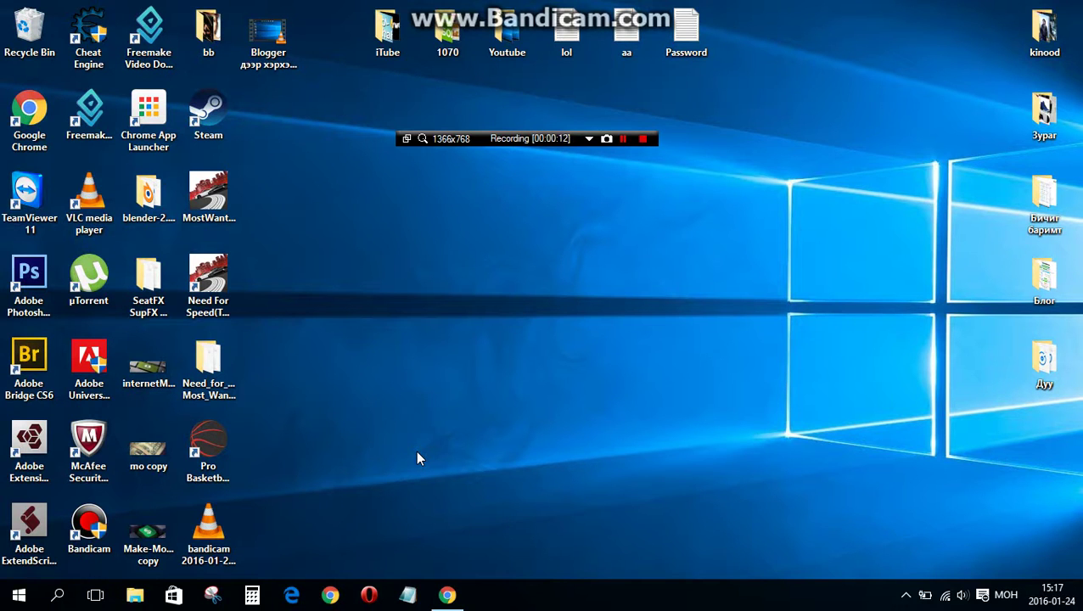
# Step: Switch to the Blogger dashboard in Chrome and open the template backup and restore dialog for Turshiltiinblog
pyautogui.click(447, 595)
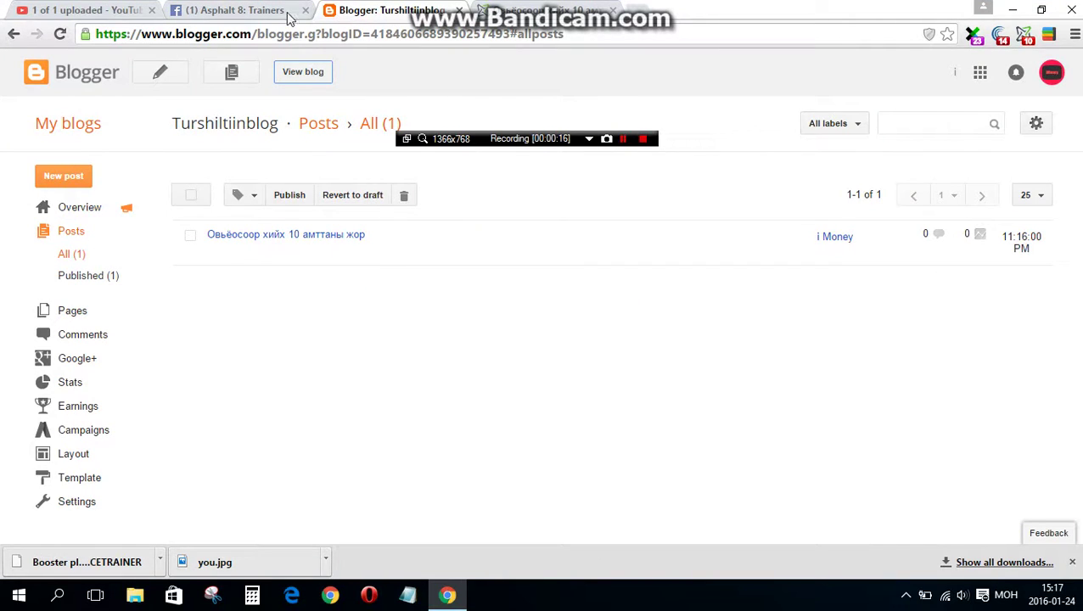
pyautogui.click(80, 478)
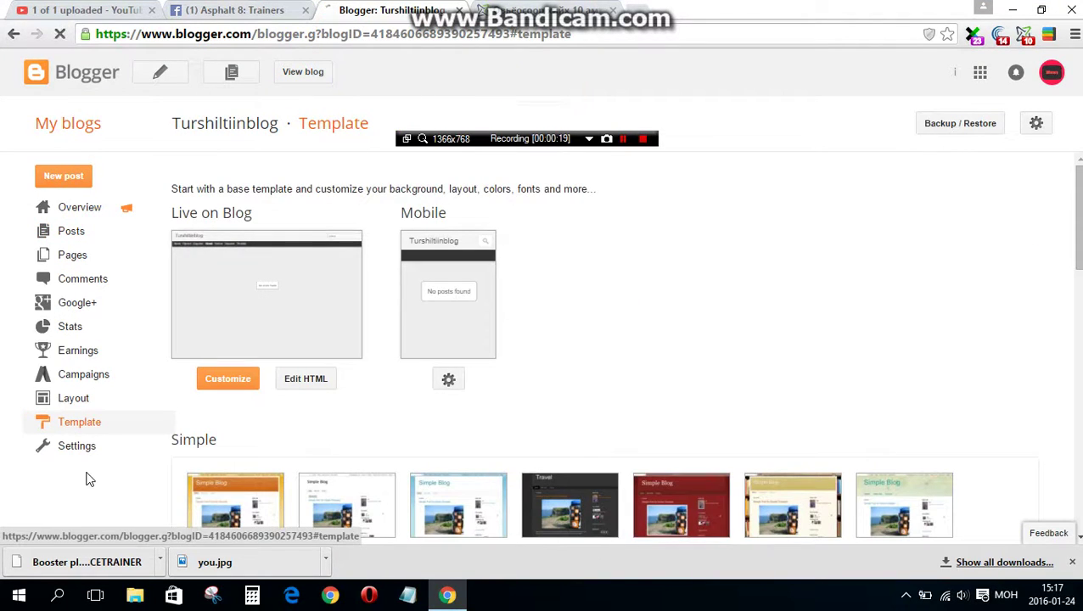
pyautogui.click(947, 134)
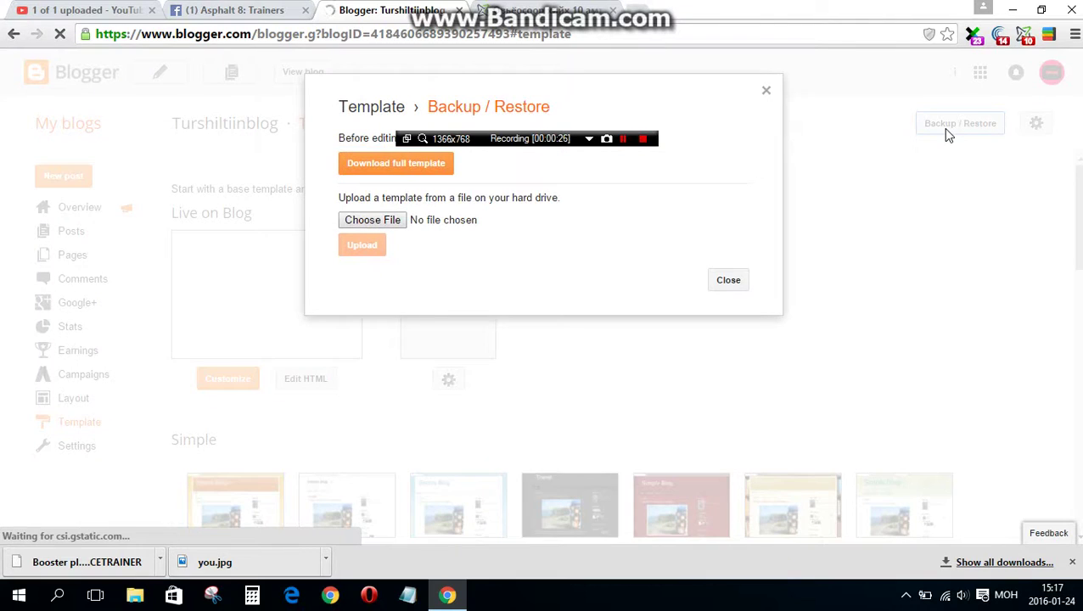
# Step: Upload the XML template "Ideas Mag Free Version" from the Ideas Mag Free Version folder in Downloads to the blog
pyautogui.click(390, 222)
pyautogui.scroll(-3, 89, 182)
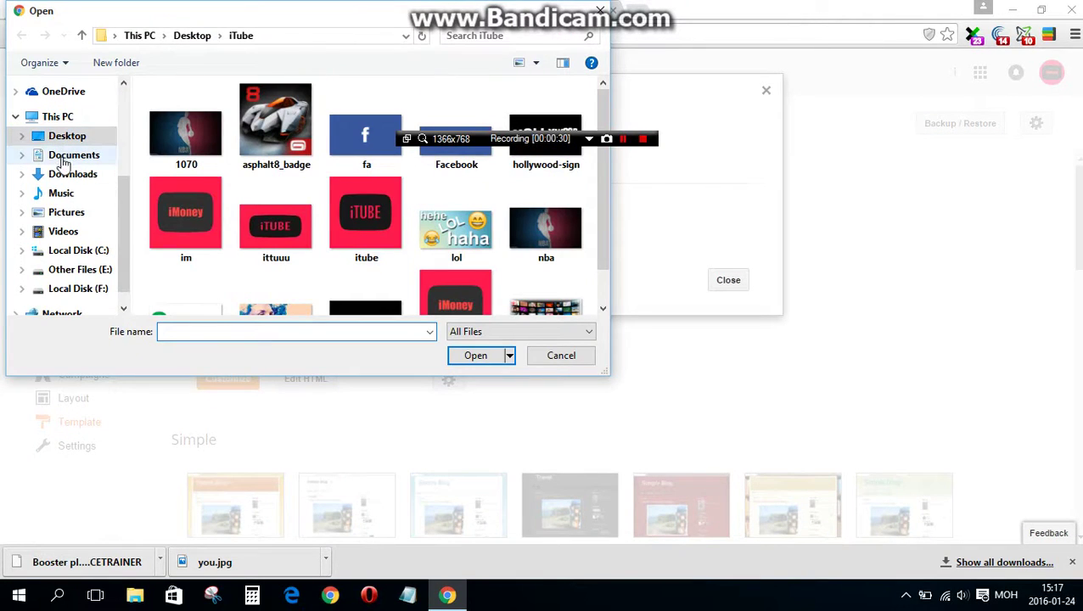
pyautogui.click(61, 174)
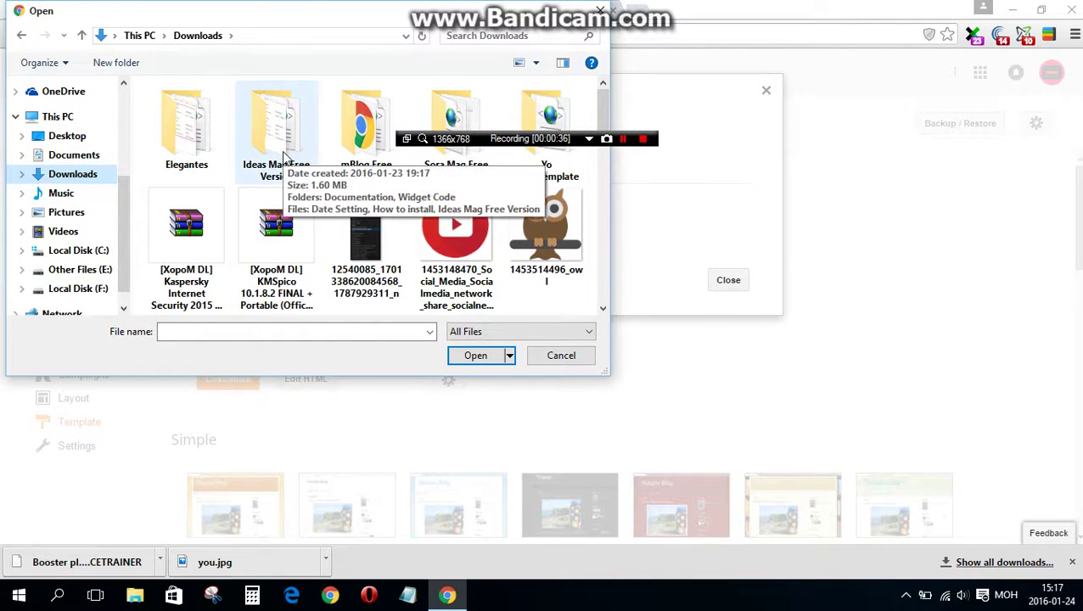
pyautogui.doubleClick(284, 157)
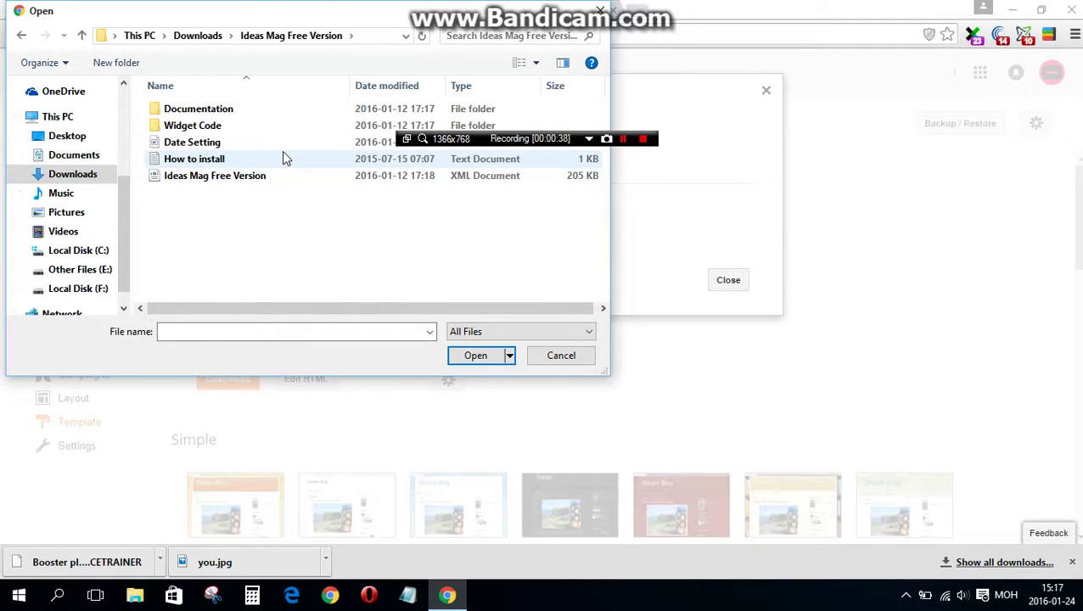
pyautogui.moveTo(483, 144); pyautogui.dragTo(468, 49)
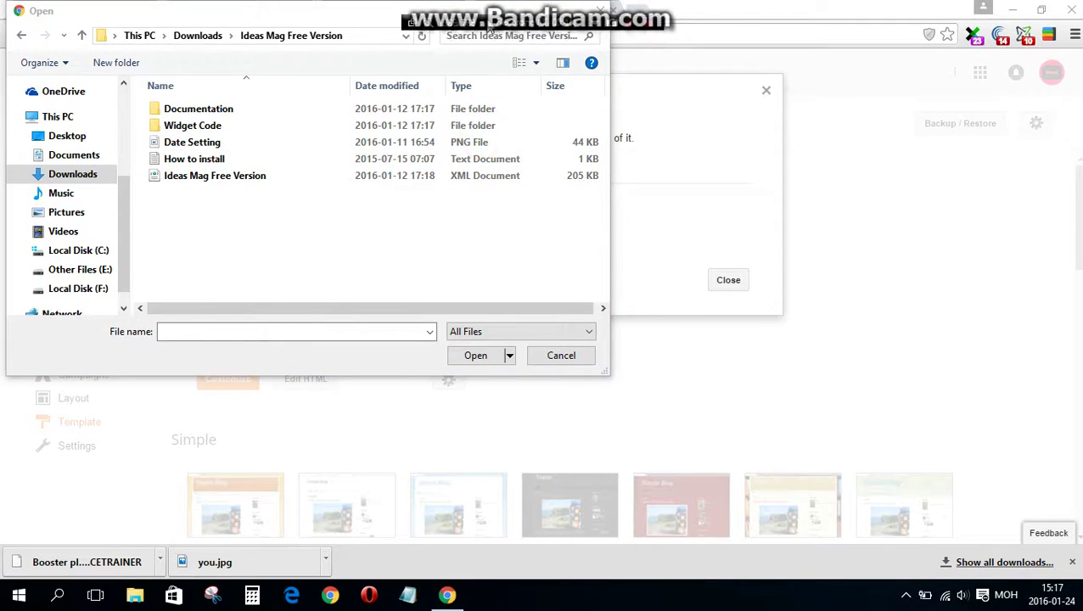
pyautogui.click(360, 178)
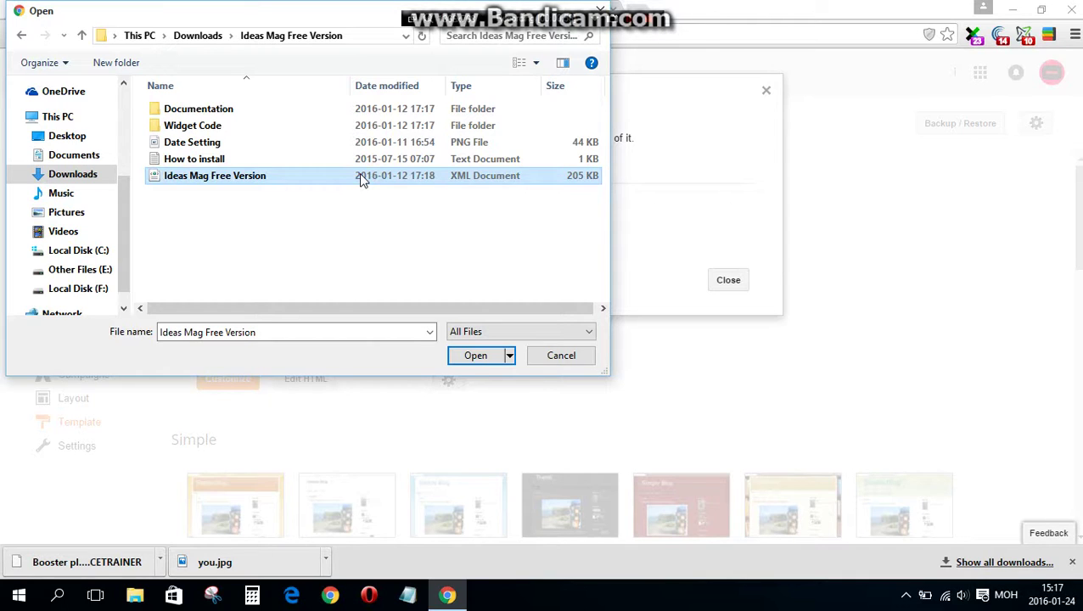
pyautogui.doubleClick(454, 181)
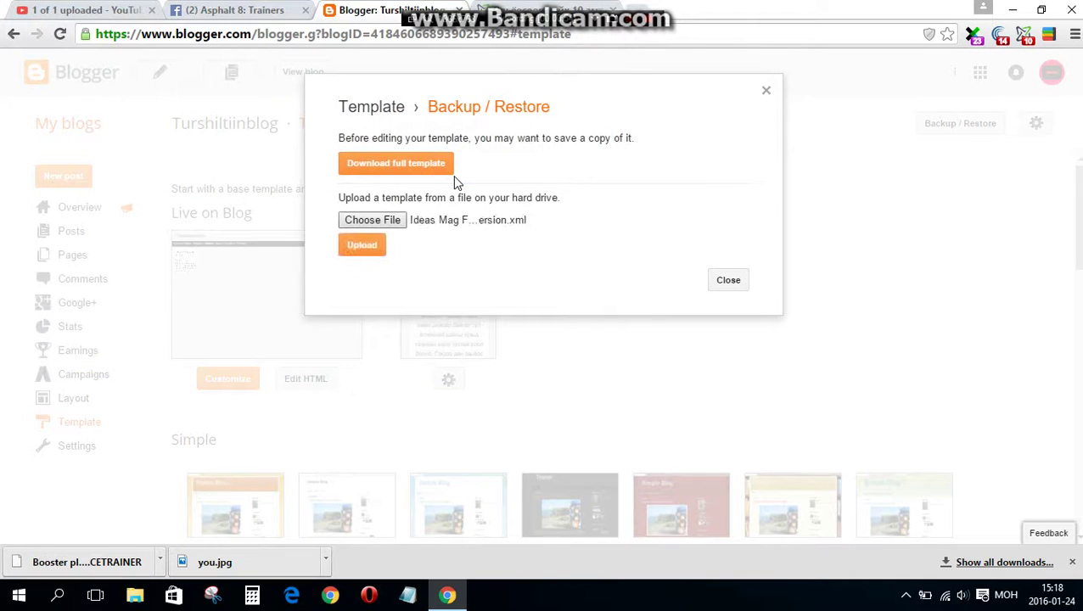
pyautogui.click(365, 246)
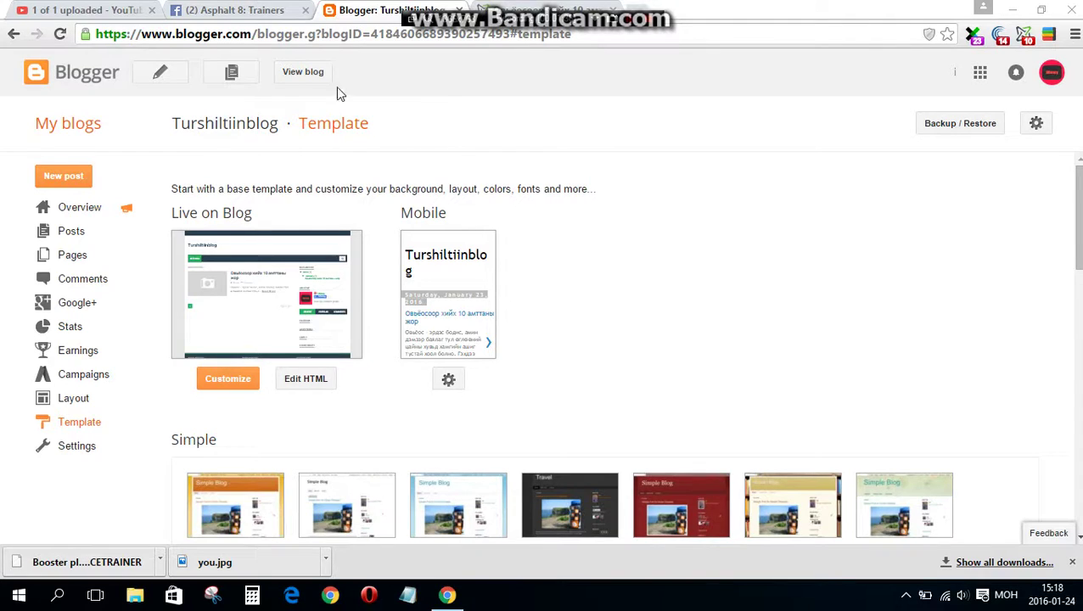
# Step: View the live Turshiltiinblog site and look over its home page from header to footer
pyautogui.click(314, 74)
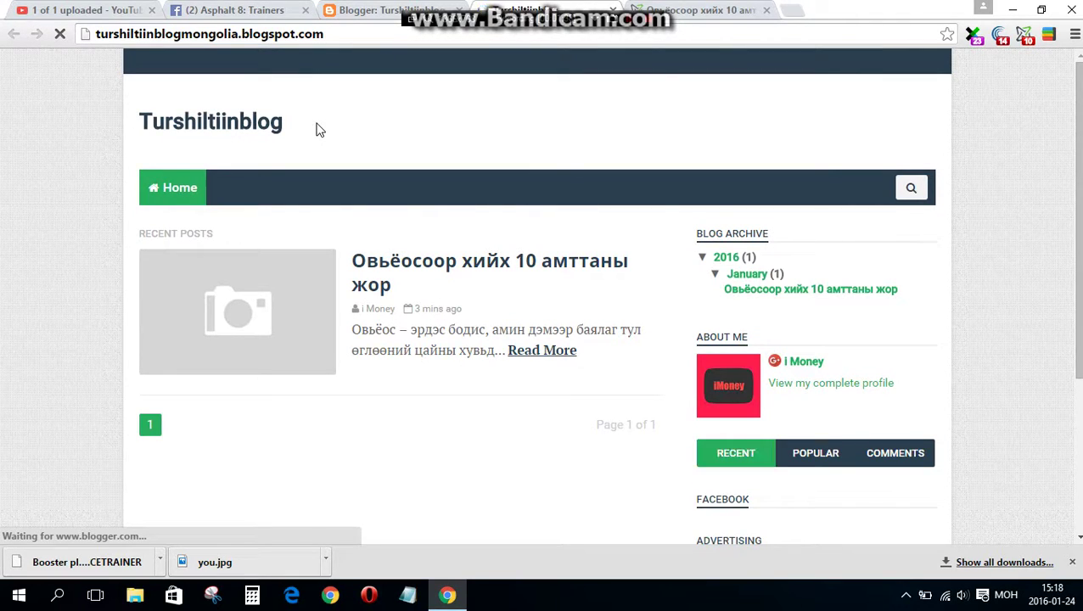
pyautogui.scroll(-3, 326, 174)
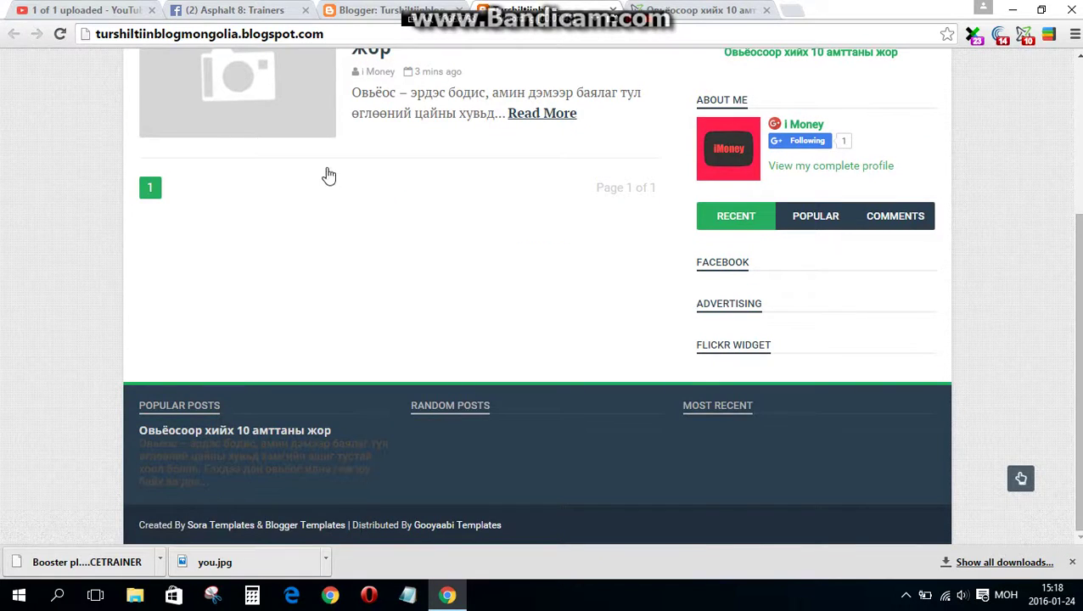
pyautogui.scroll(3, 407, 126)
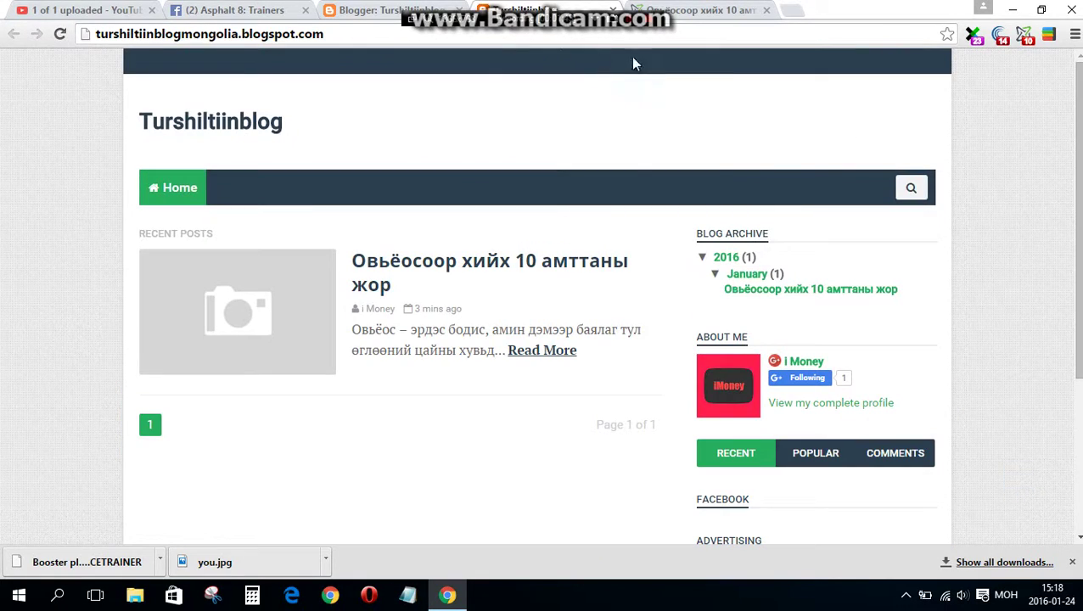
# Step: Load gooyaabitemplates.com in a new browser tab and close the old tab with the blog post
pyautogui.click(798, 23)
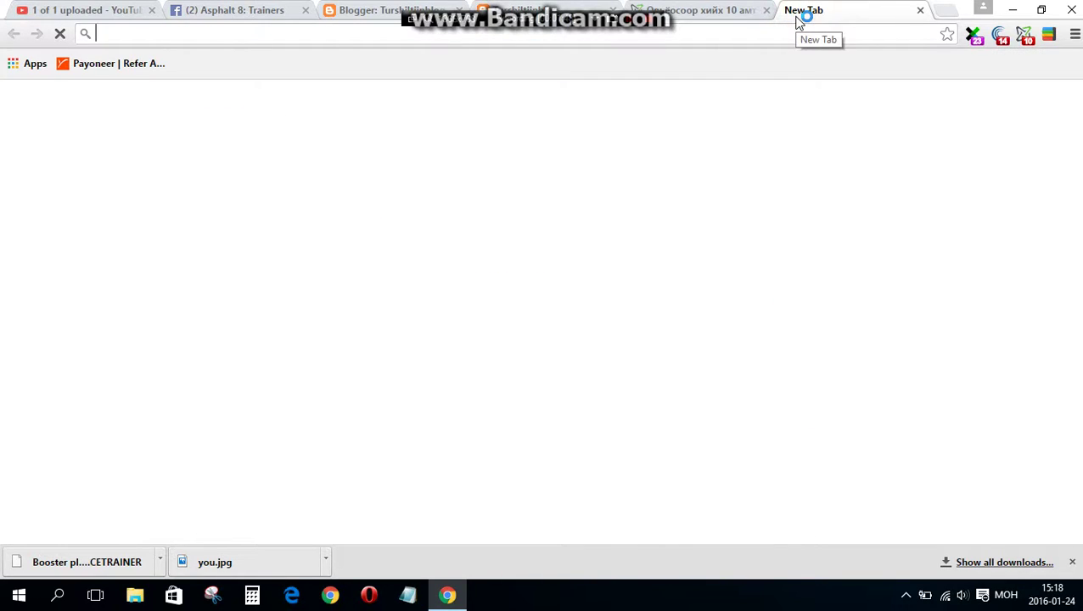
pyautogui.write('аүү')
pyautogui.press('BackSpace')
pyautogui.press('BackSpace')
pyautogui.press('BackSpace')
pyautogui.hotkey('alt', 'shift')
pyautogui.write('g')
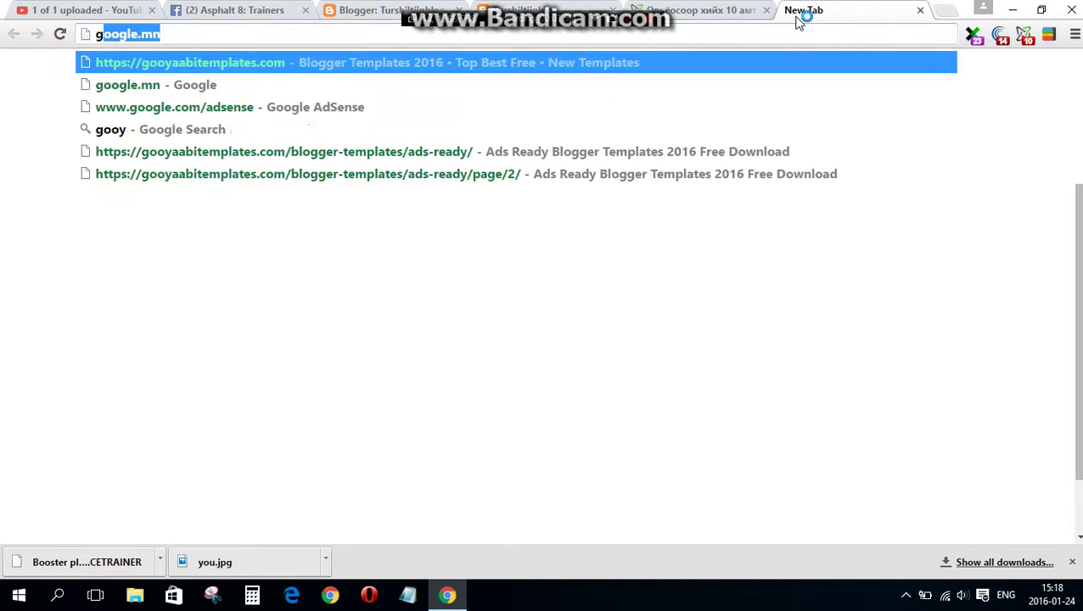
pyautogui.write('ooya')
pyautogui.press('End')
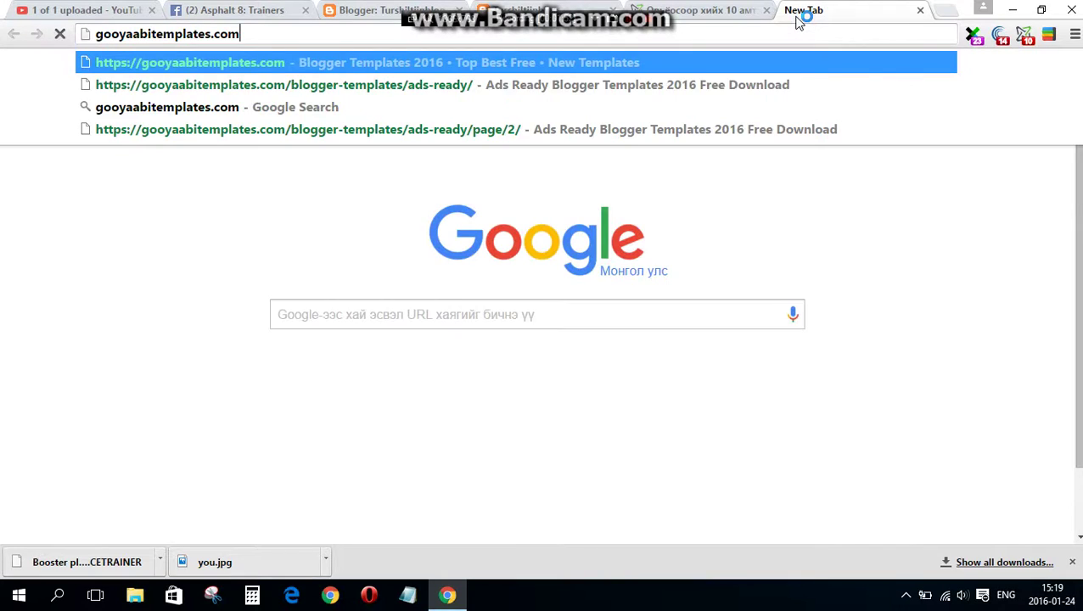
pyautogui.press('Return')
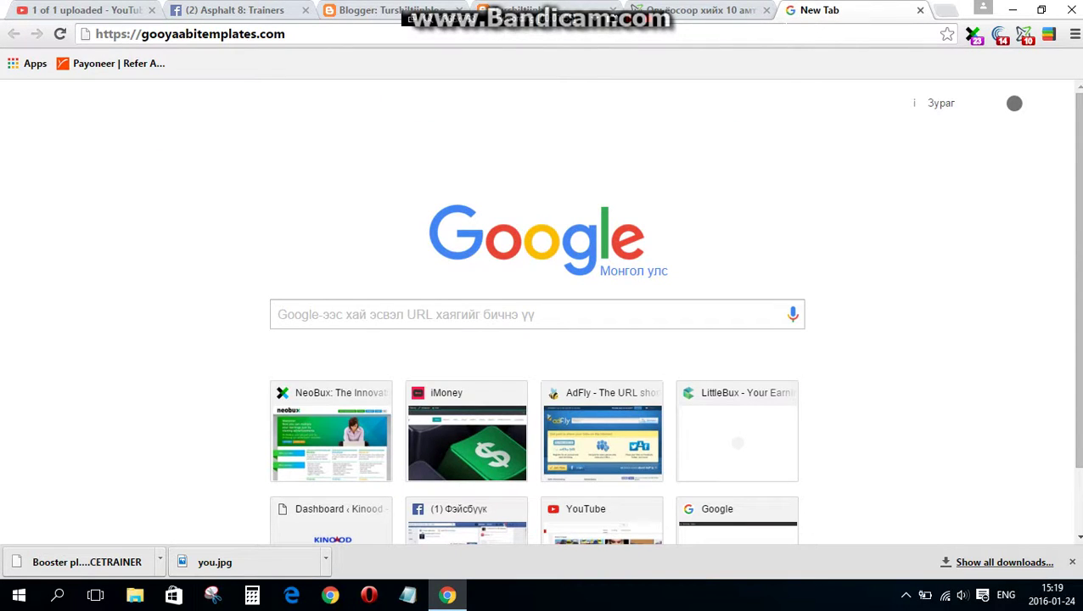
pyautogui.hotkey('ctrl', 'l')
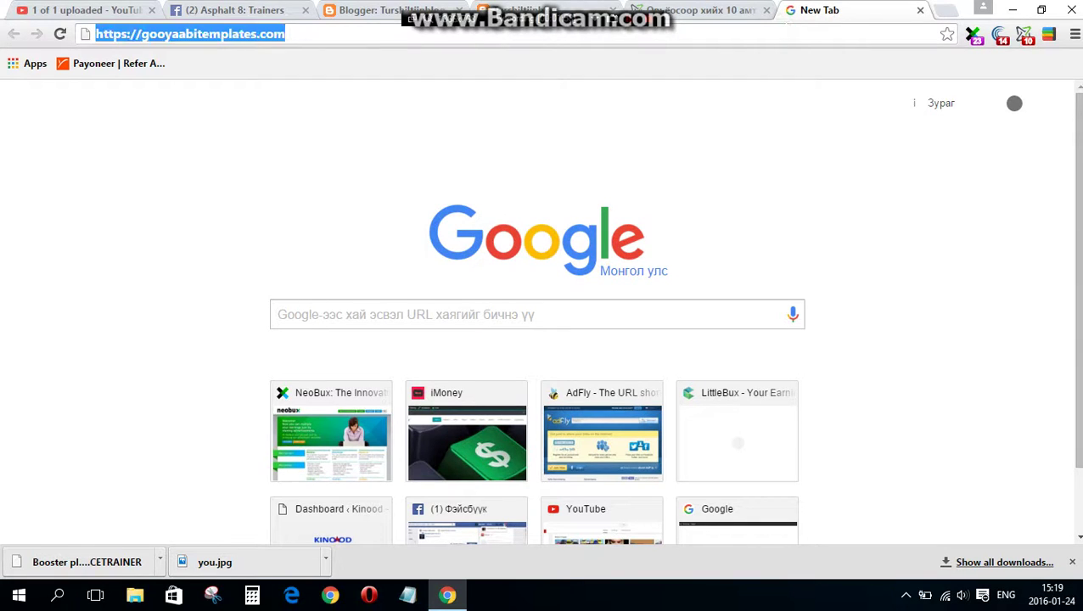
pyautogui.press('Return')
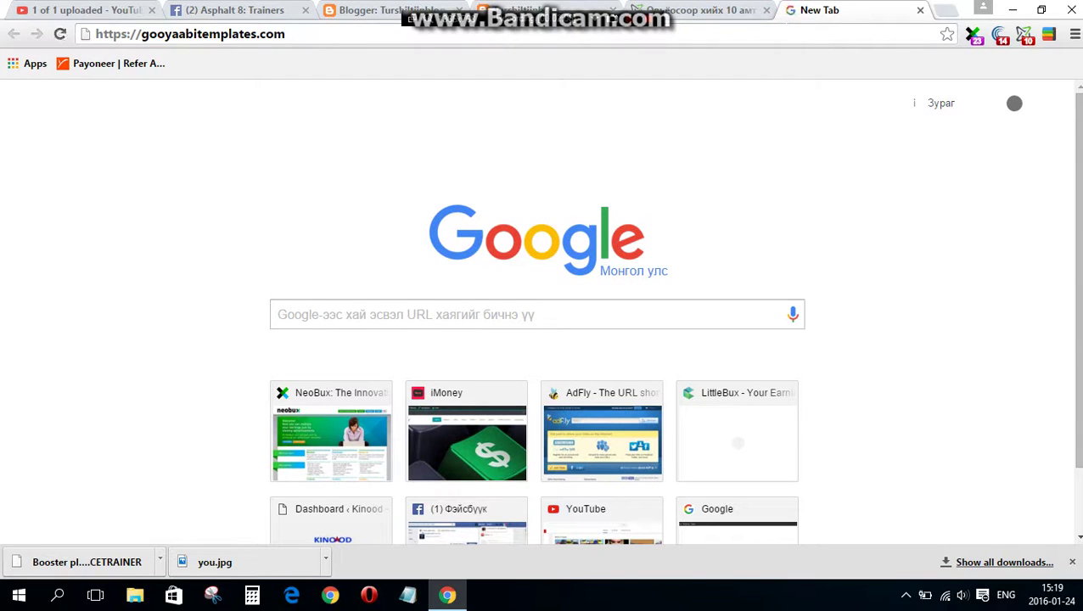
pyautogui.press('Return')
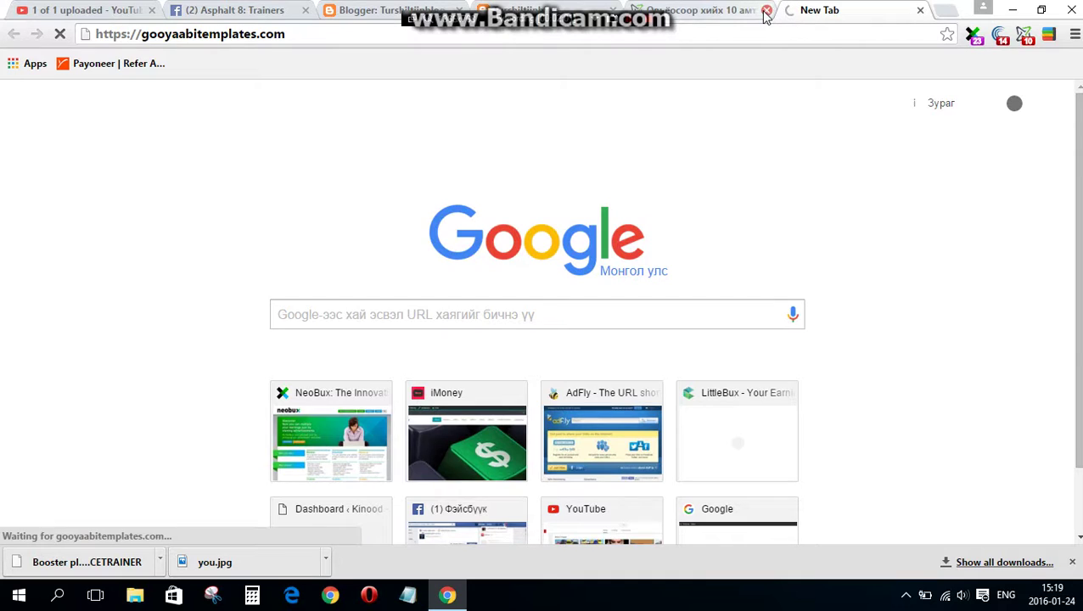
pyautogui.click(766, 11)
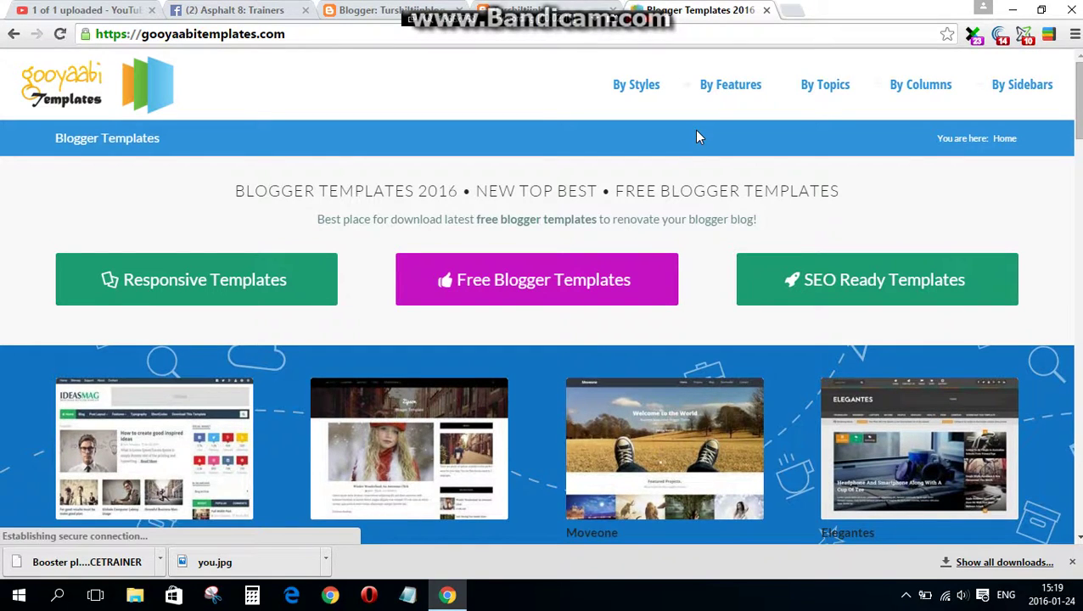
# Step: Look through the template thumbnails on the home page, including the Top Best Free Blogger Templates 2016 section
pyautogui.scroll(-3, 695, 132)
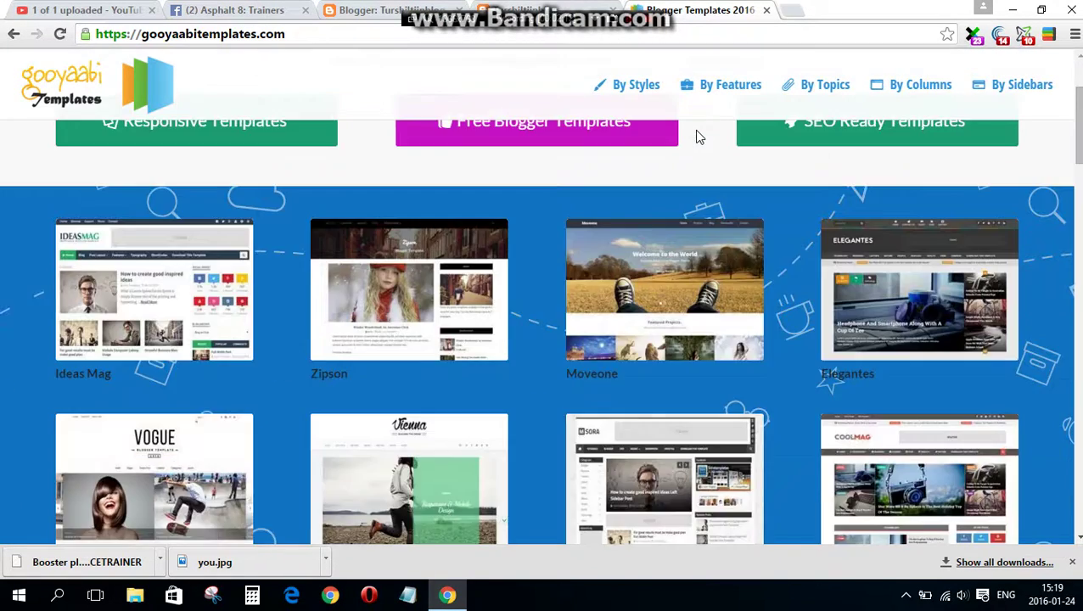
pyautogui.scroll(-5, 695, 136)
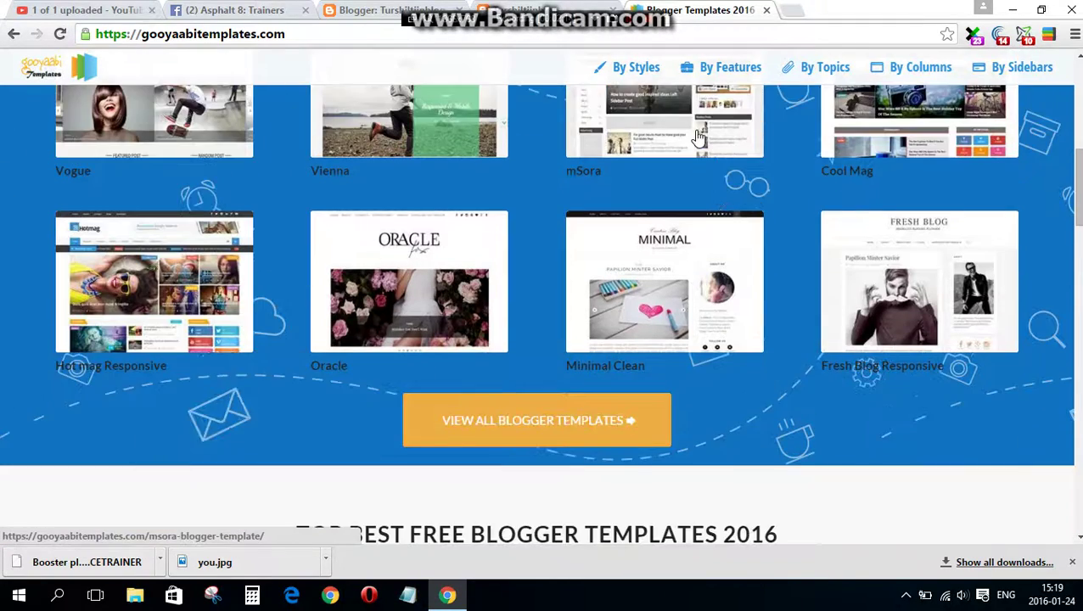
pyautogui.scroll(1, 697, 137)
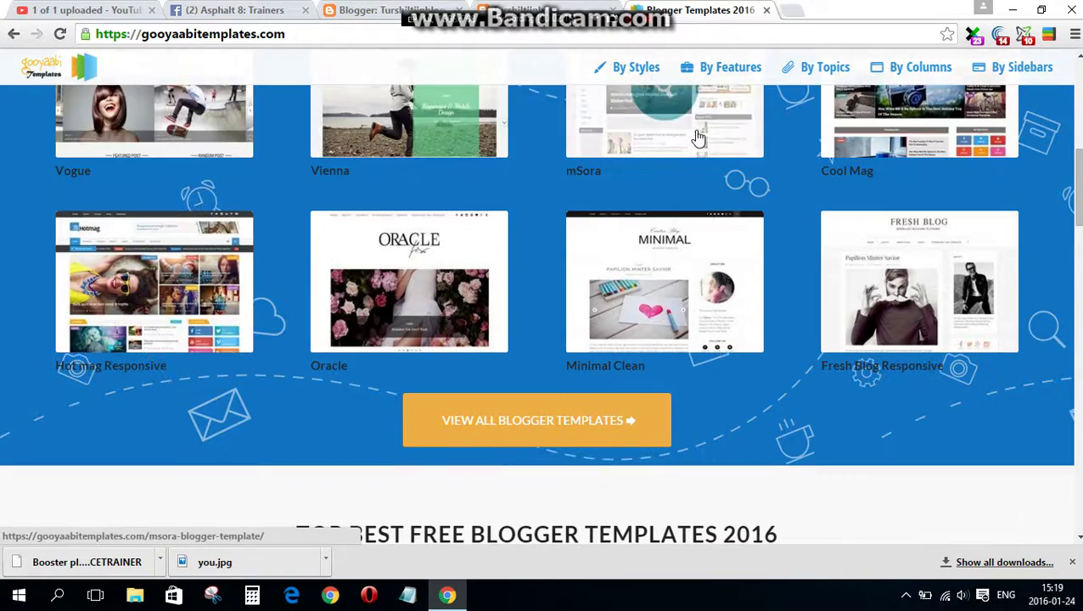
pyautogui.scroll(-2, 688, 153)
pyautogui.scroll(-3, 677, 170)
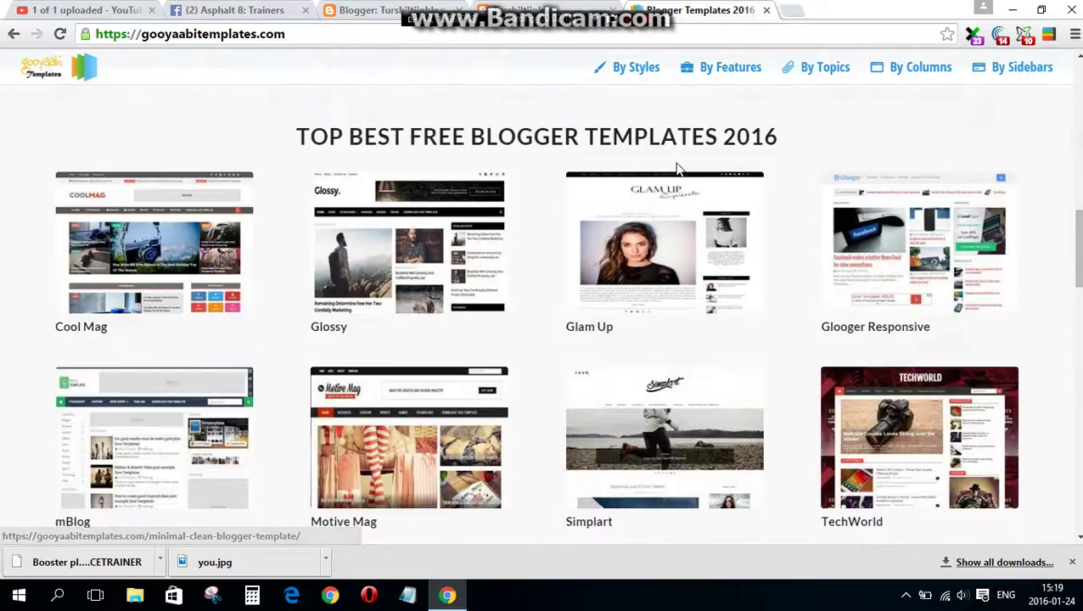
pyautogui.scroll(5, 677, 170)
pyautogui.scroll(-7, 677, 170)
pyautogui.scroll(-4, 677, 169)
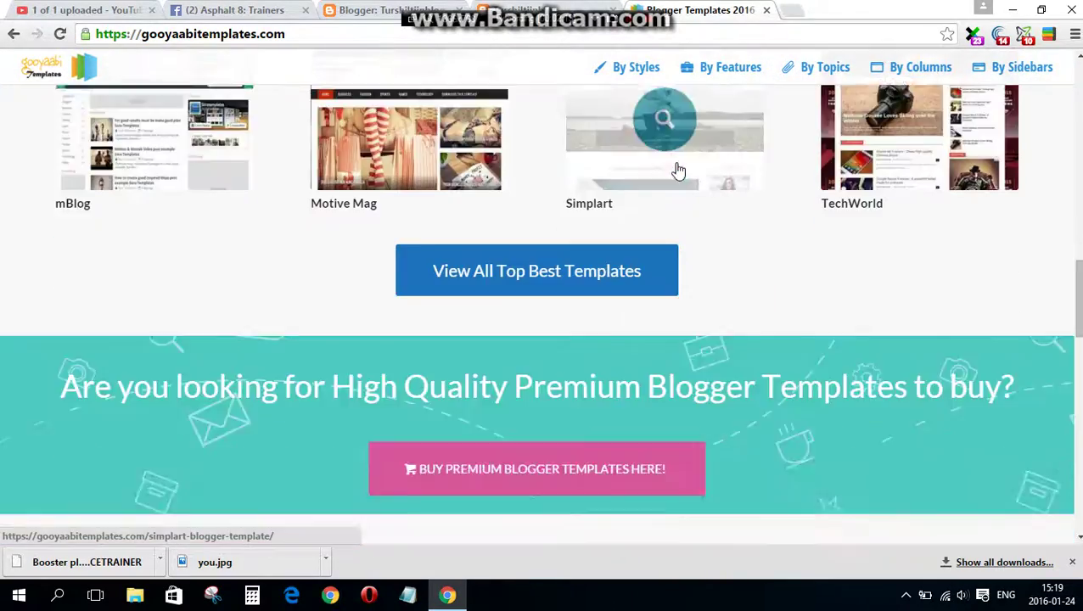
pyautogui.scroll(6, 677, 170)
pyautogui.scroll(3, 677, 172)
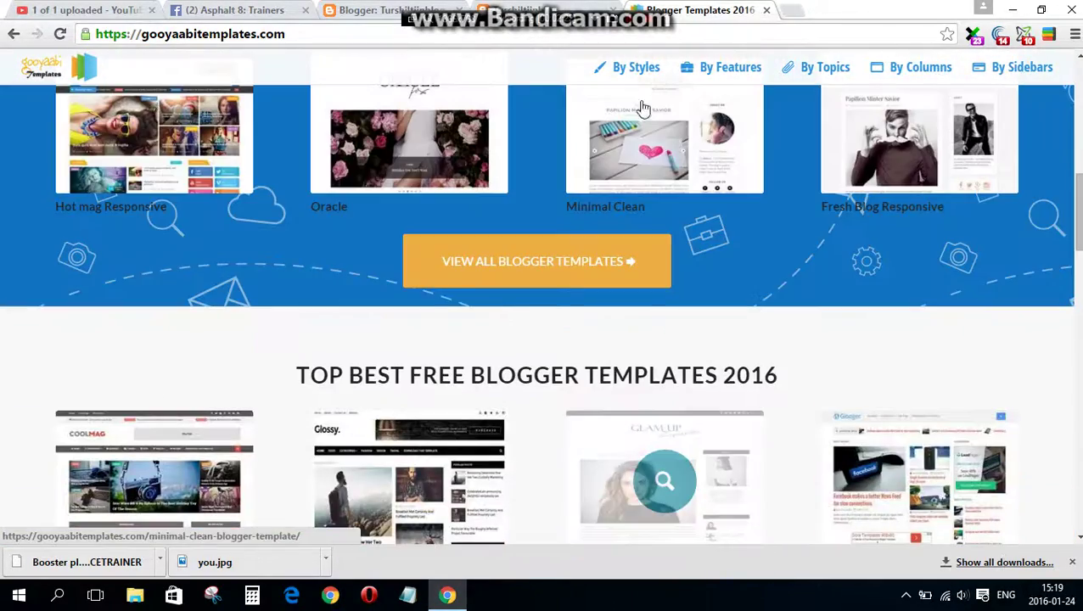
# Step: Browse the templates by style and open the Ads Ready feature category
pyautogui.click(624, 73)
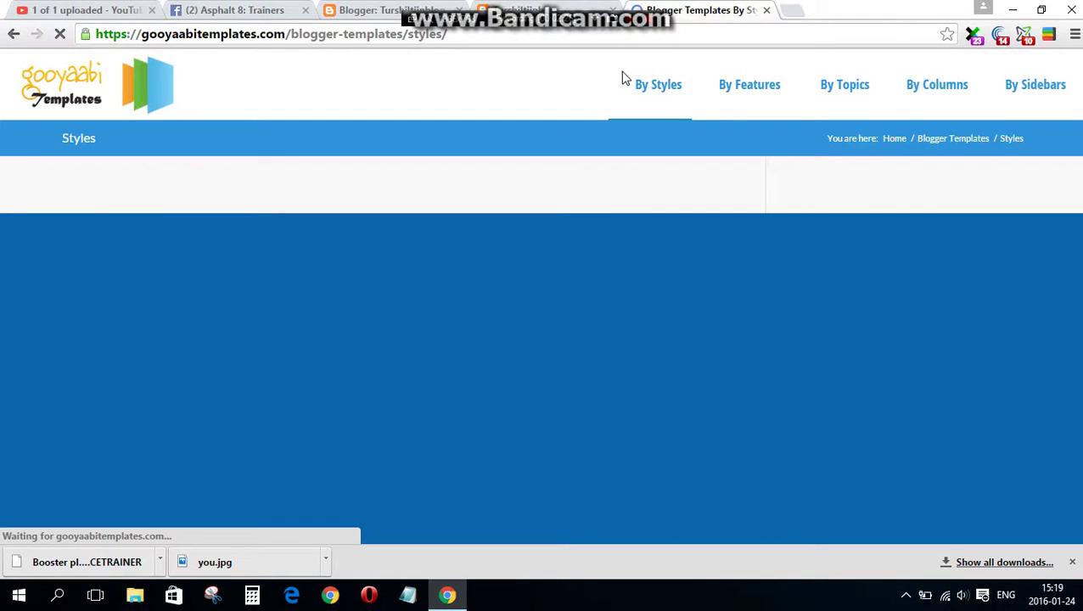
pyautogui.scroll(-3, 596, 125)
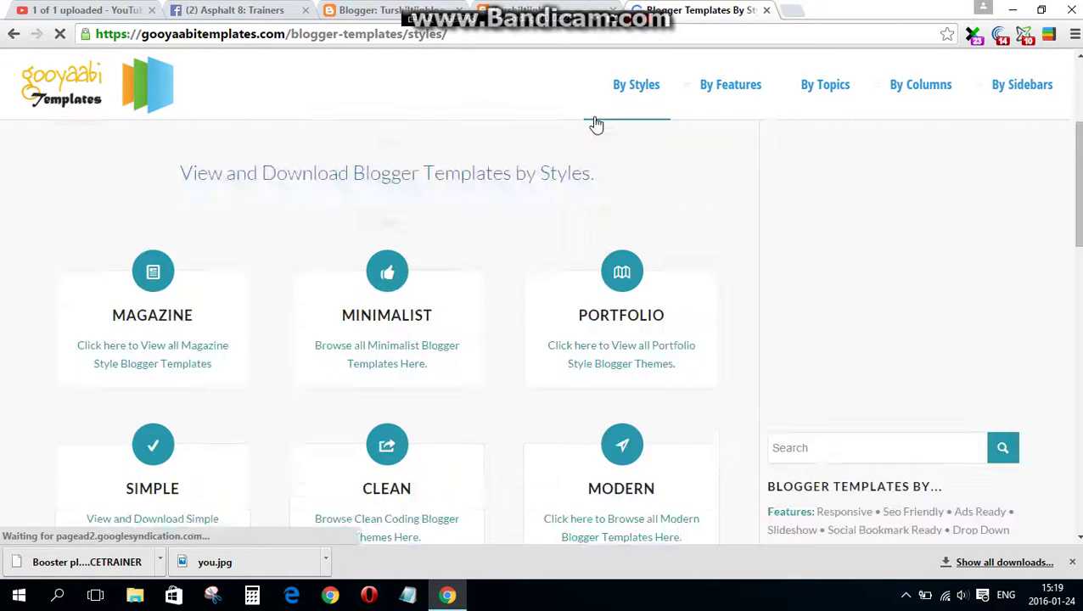
pyautogui.scroll(-4, 597, 124)
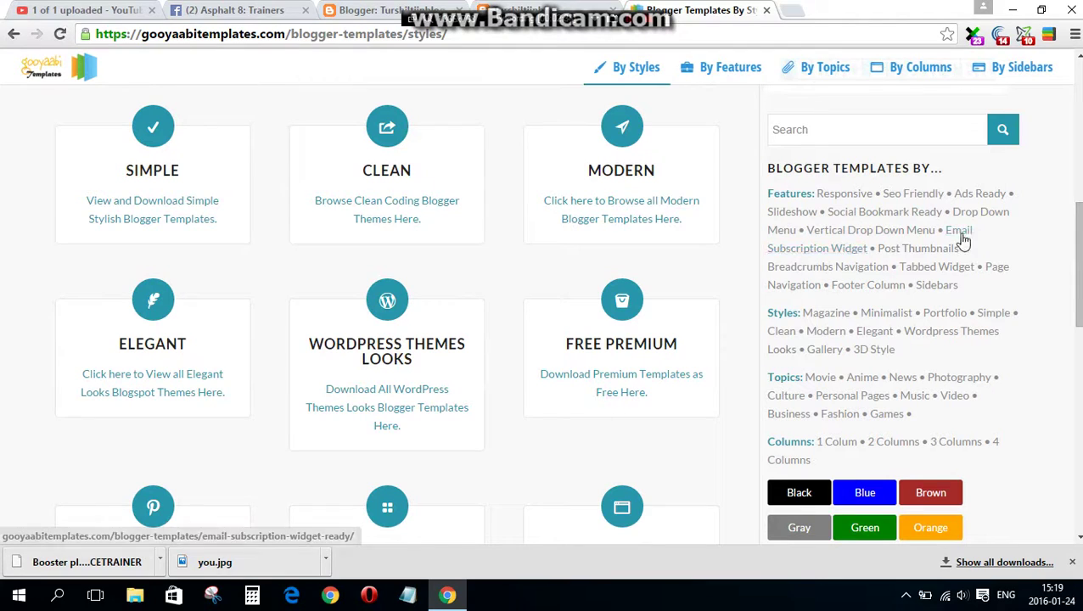
pyautogui.click(979, 197)
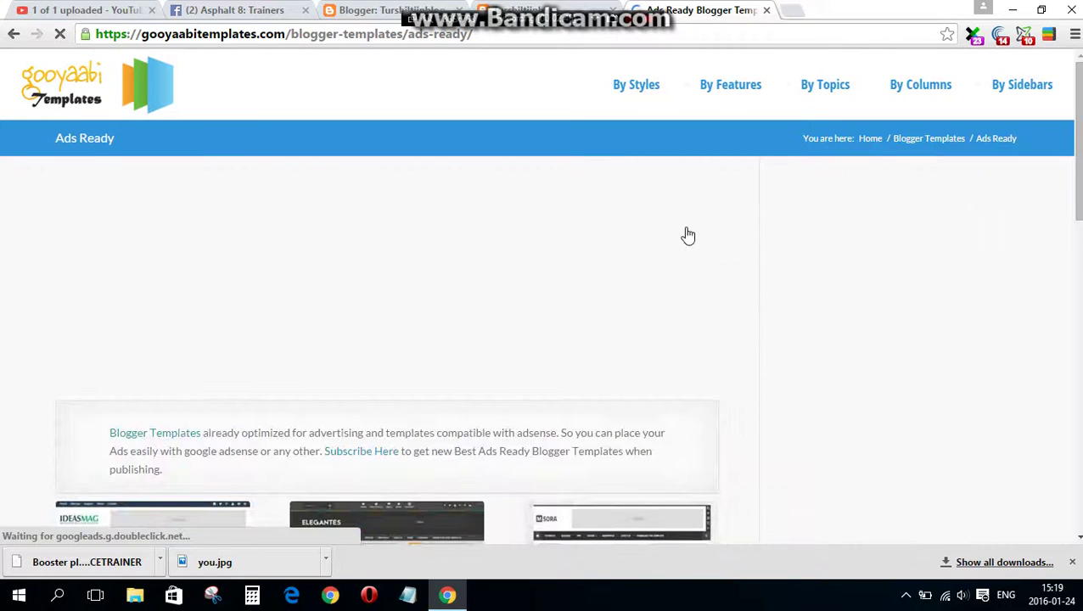
# Step: Open the Ideas Mag template's page from the Ads Ready list and find its preview and download options
pyautogui.scroll(-3, 687, 235)
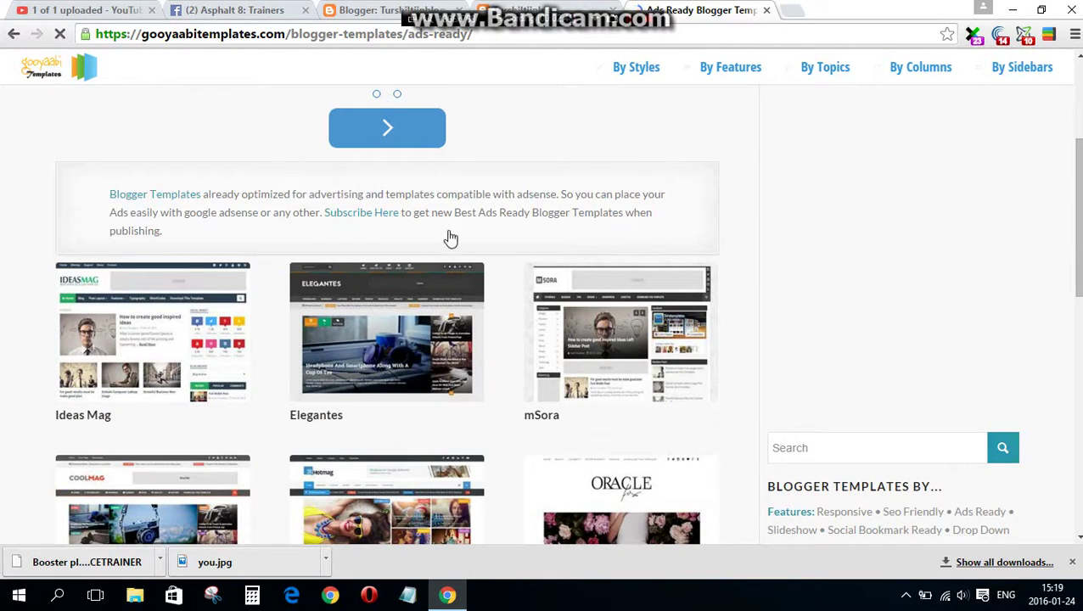
pyautogui.scroll(-2, 117, 365)
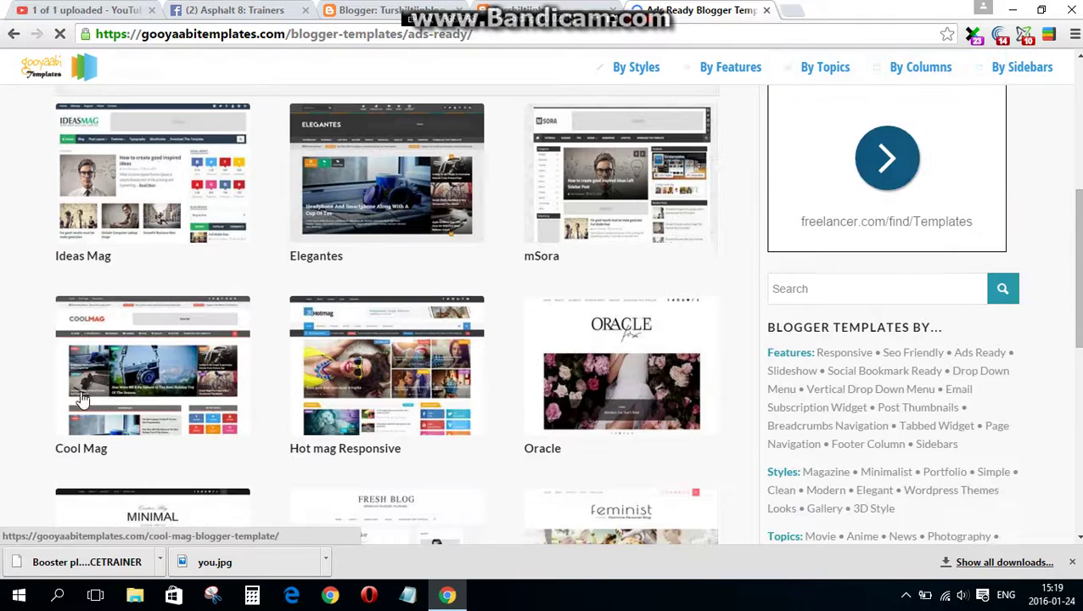
pyautogui.click(116, 219)
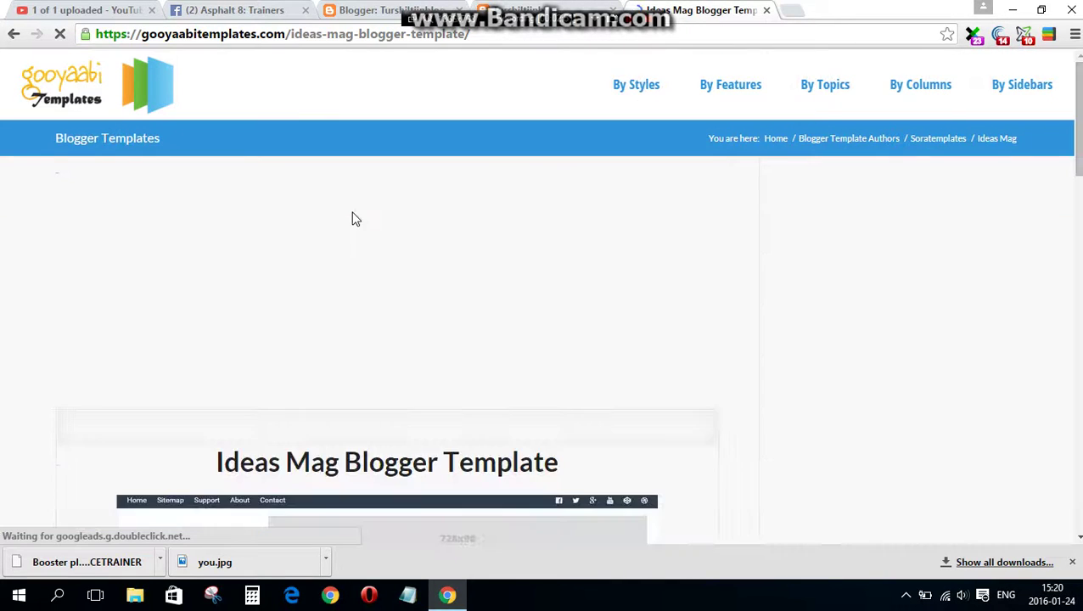
pyautogui.scroll(-6, 356, 219)
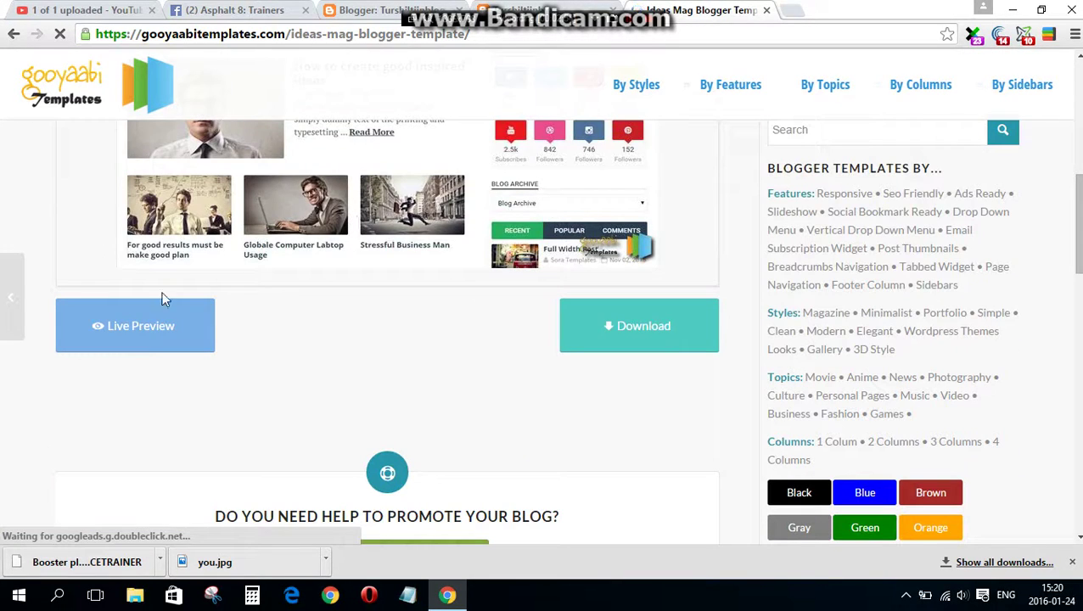
# Step: Download the Ideas Mag template archive from its page on gooyaabitemplates.com
pyautogui.scroll(1, 414, 341)
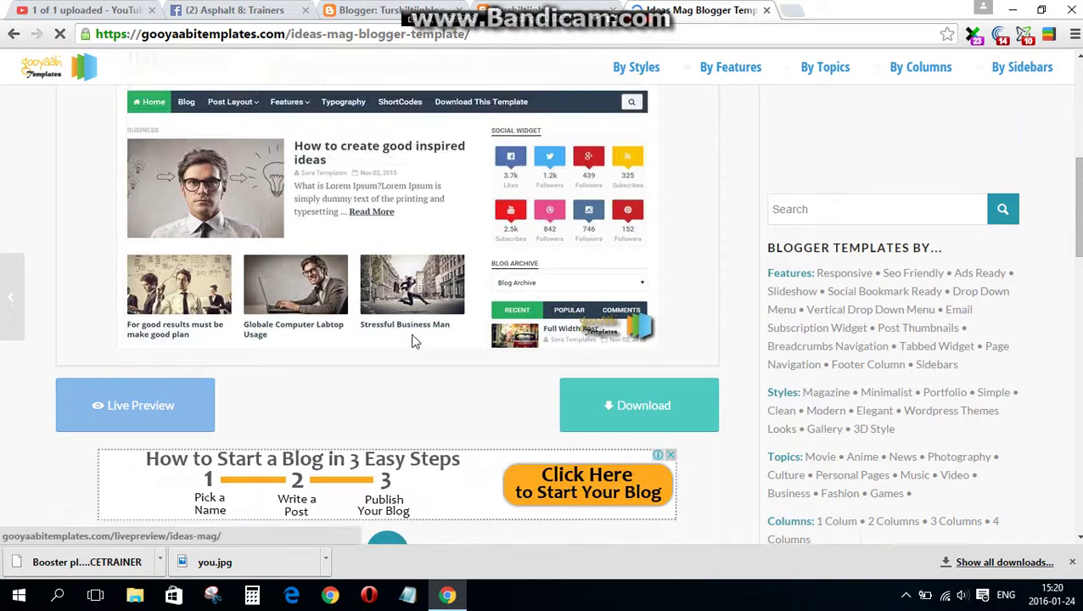
pyautogui.click(622, 407)
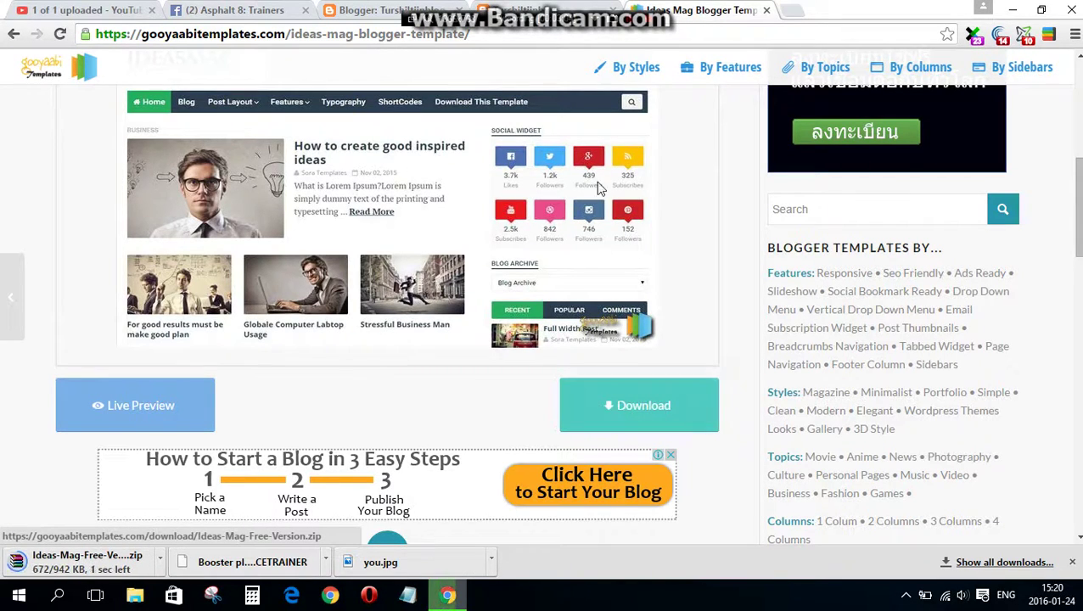
# Step: Start choosing a file in the Turshiltiinblog template's Backup / Restore and find the Ideas-Mag-Free-Version archive in the Downloads folder
pyautogui.click(374, 9)
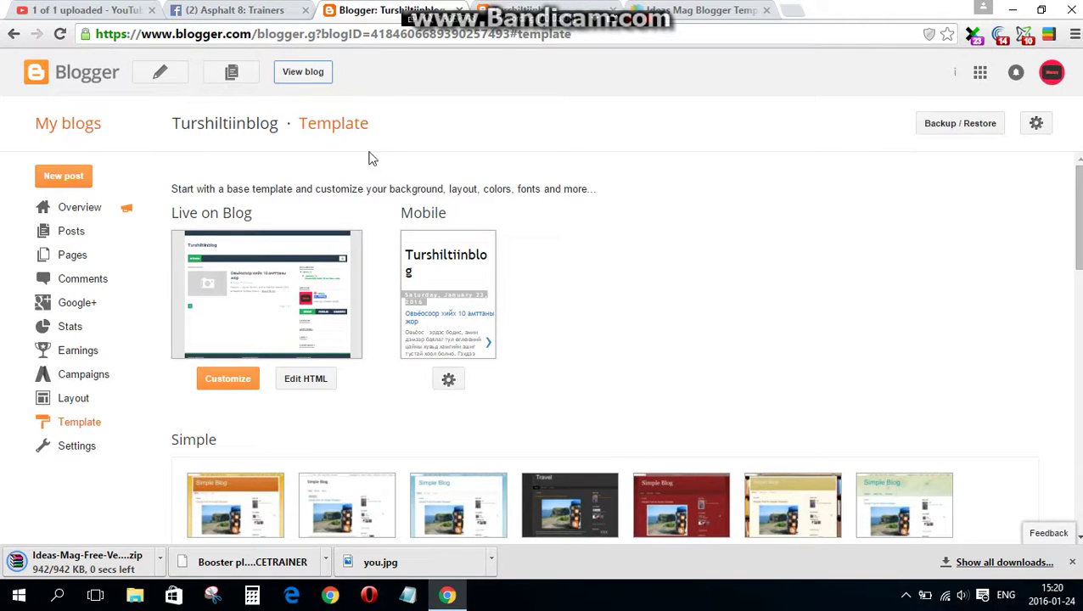
pyautogui.click(942, 127)
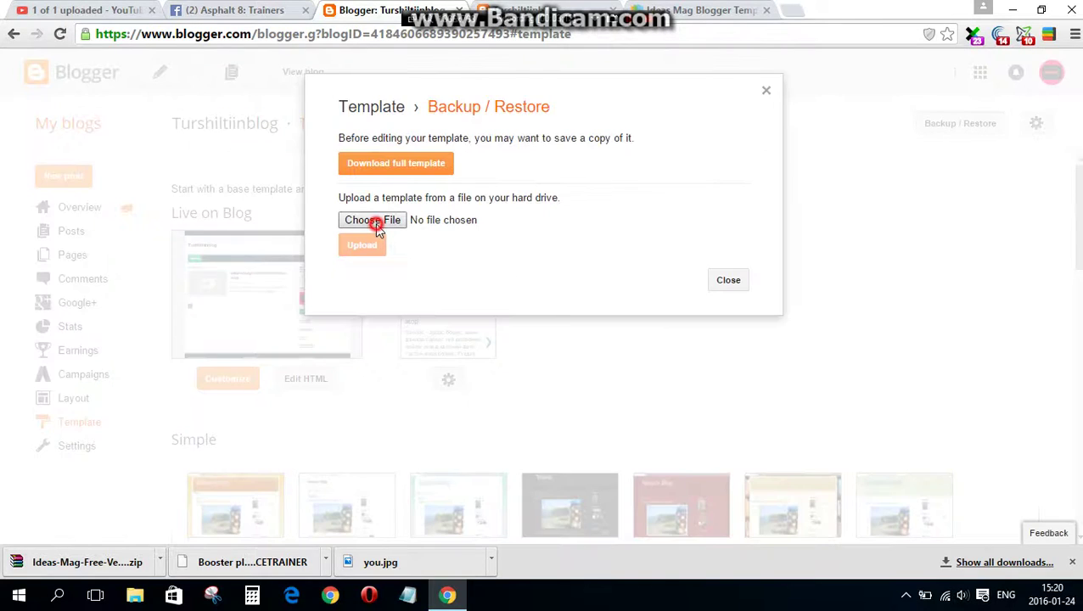
pyautogui.click(376, 222)
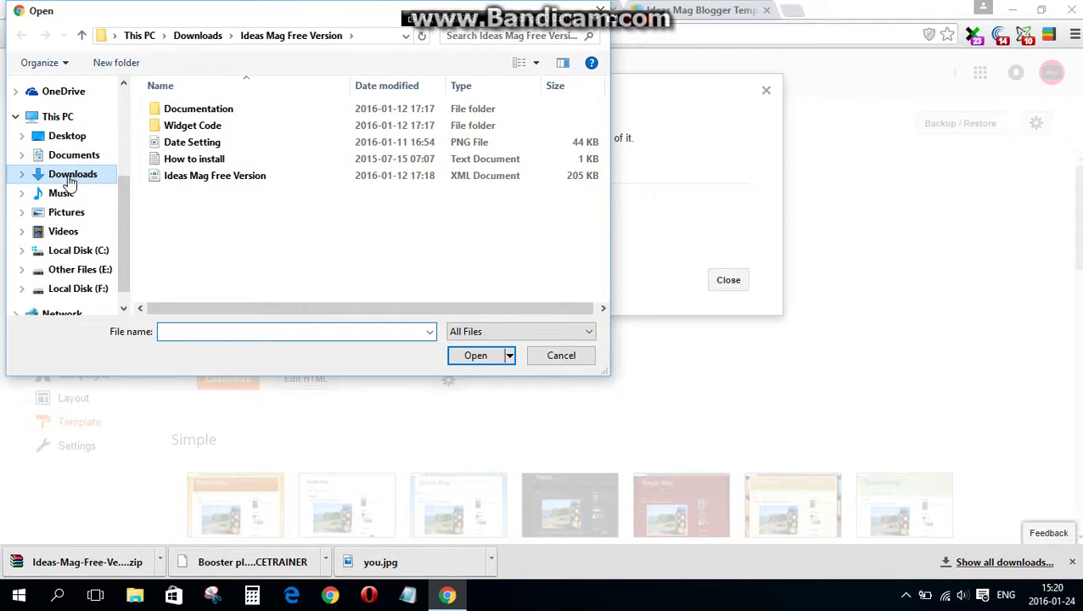
pyautogui.click(70, 182)
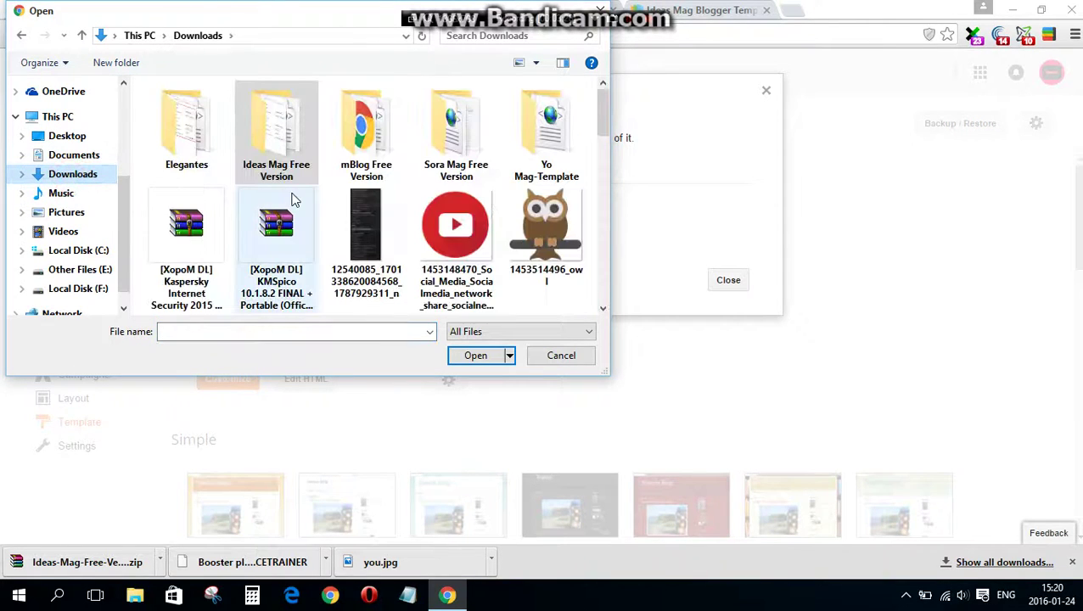
pyautogui.scroll(-3, 293, 199)
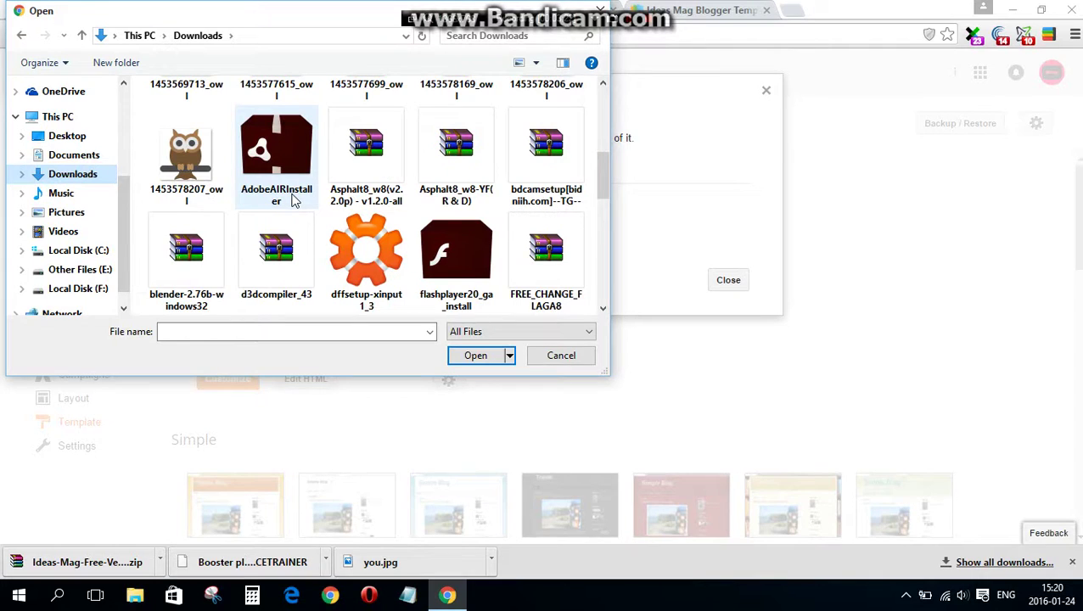
pyautogui.scroll(-2, 293, 199)
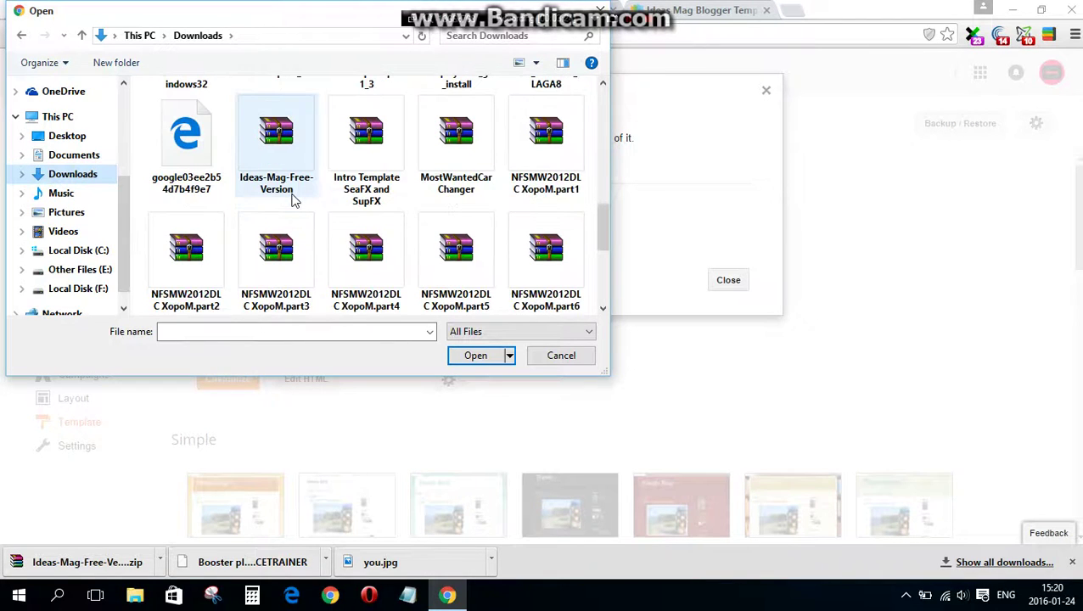
# Step: Try to extract the Ideas-Mag-Free-Version archive directly into the Downloads folder, dismissing the replacement of existing files
pyautogui.click(291, 196)
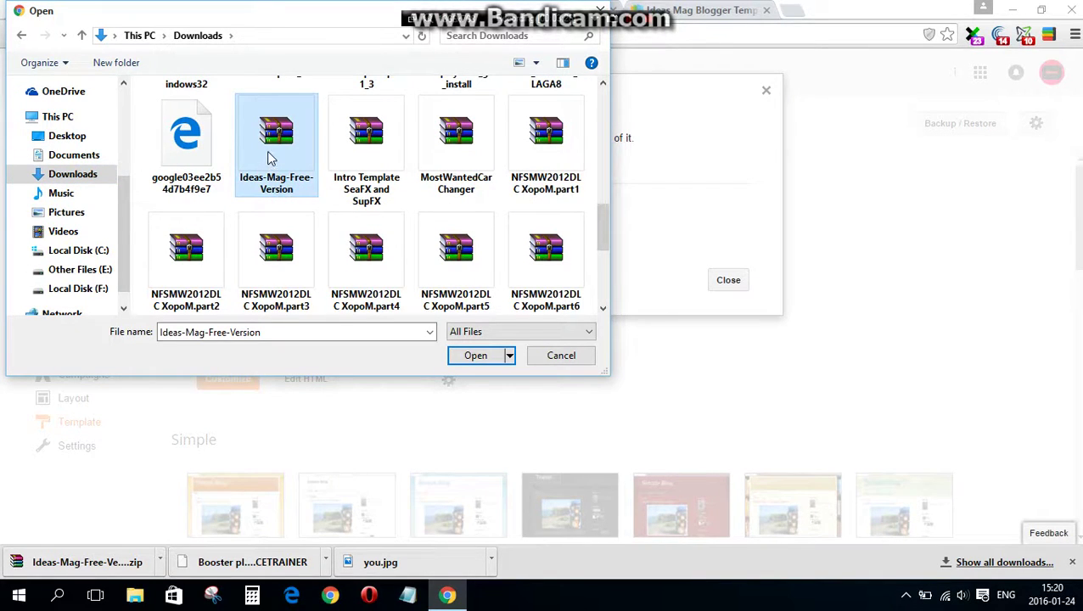
pyautogui.rightClick(272, 141)
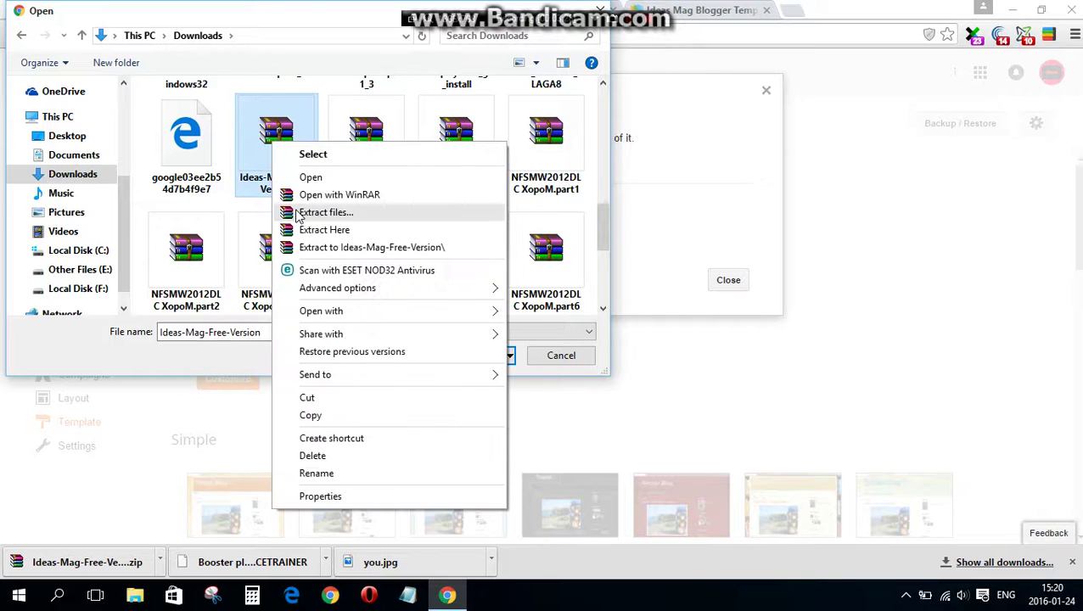
pyautogui.click(306, 230)
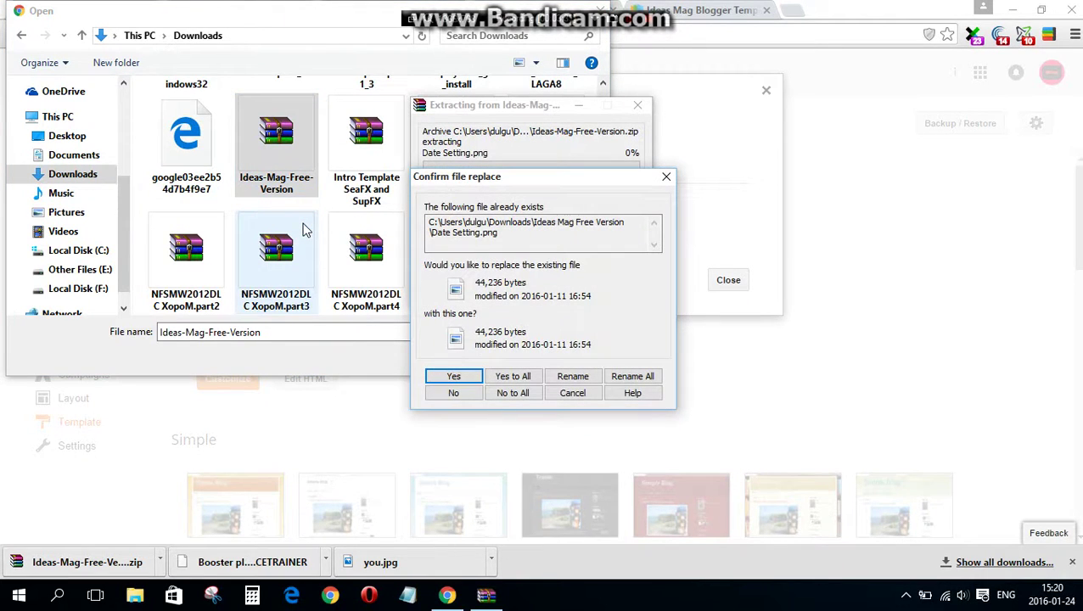
pyautogui.click(666, 177)
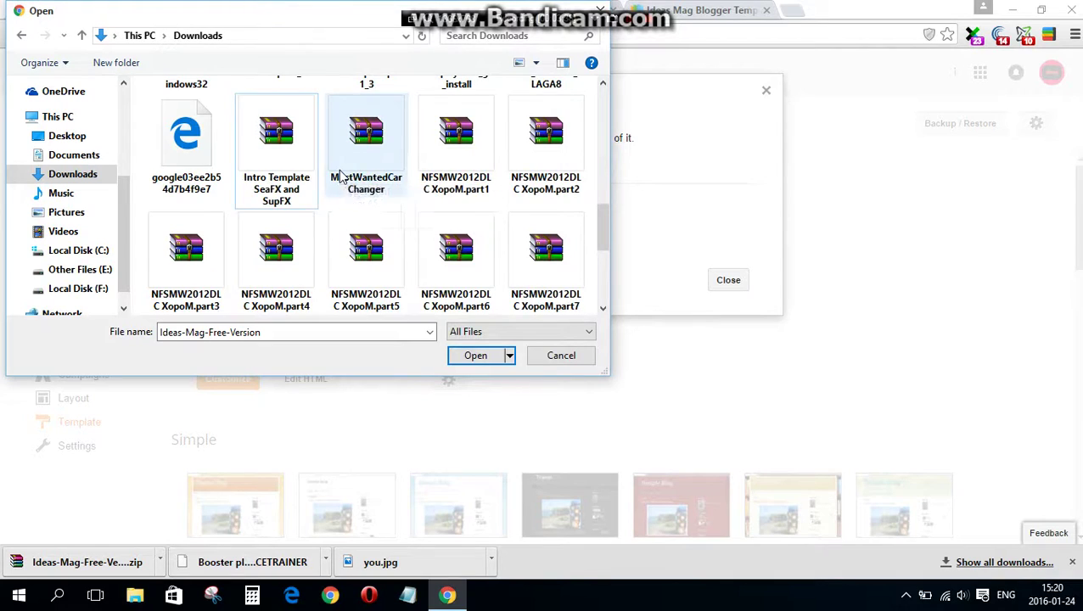
# Step: Select the Ideas Mag Free Version XML document in its extracted folder, cancel the file choice and close Backup / Restore
pyautogui.scroll(10, 341, 174)
pyautogui.doubleClick(277, 136)
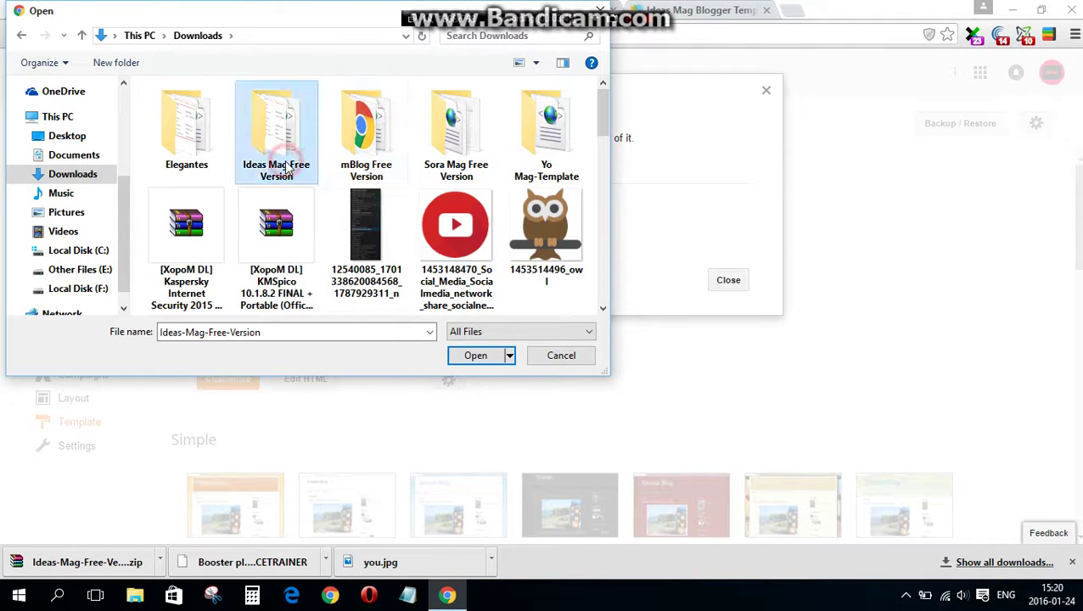
pyautogui.press('Down')
pyautogui.press('Down')
pyautogui.press('Down')
pyautogui.press('Down')
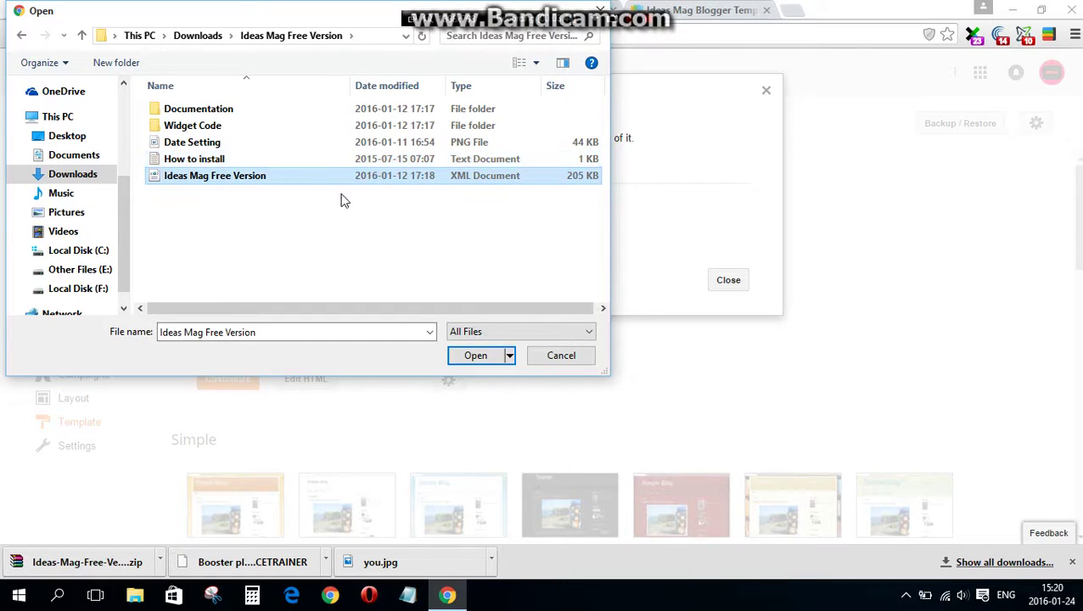
pyautogui.click(566, 355)
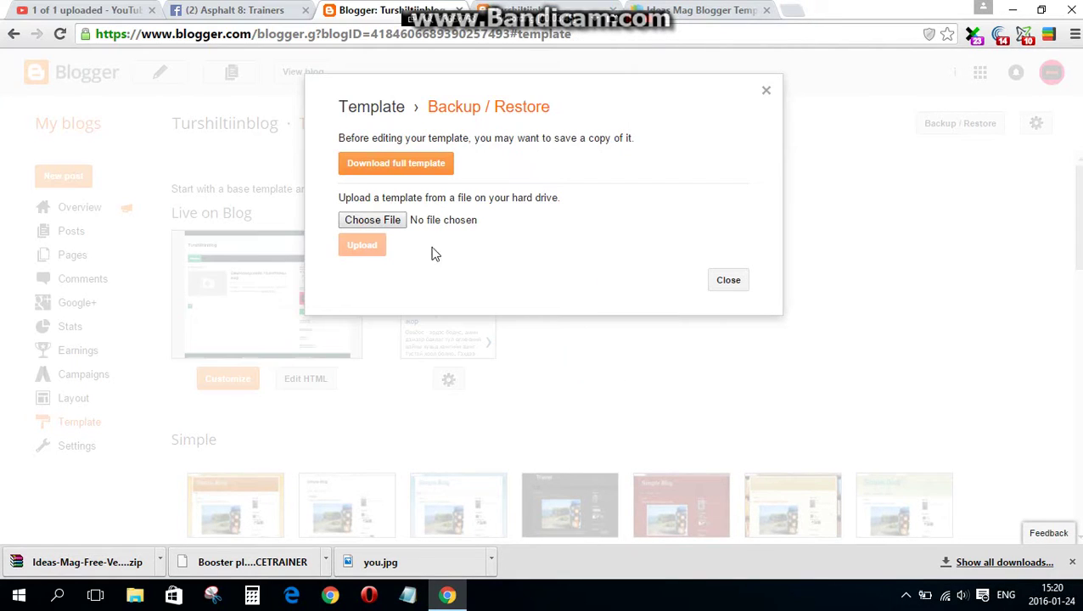
pyautogui.click(766, 90)
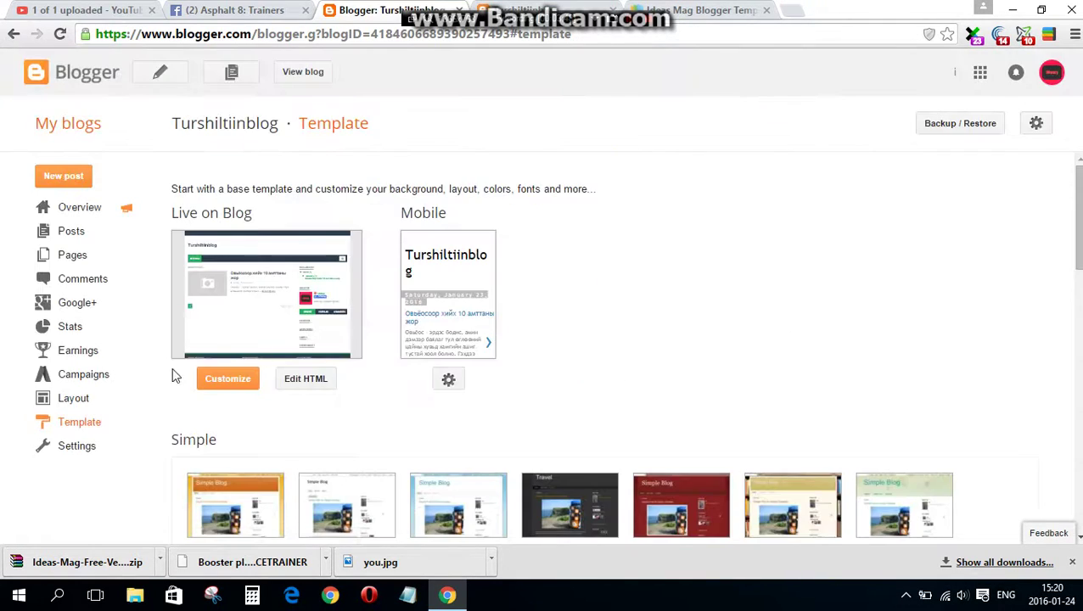
# Step: View the live blog, highlight the Blog Archive and About Me sidebar sections, and return to the Blogger dashboard
pyautogui.click(293, 73)
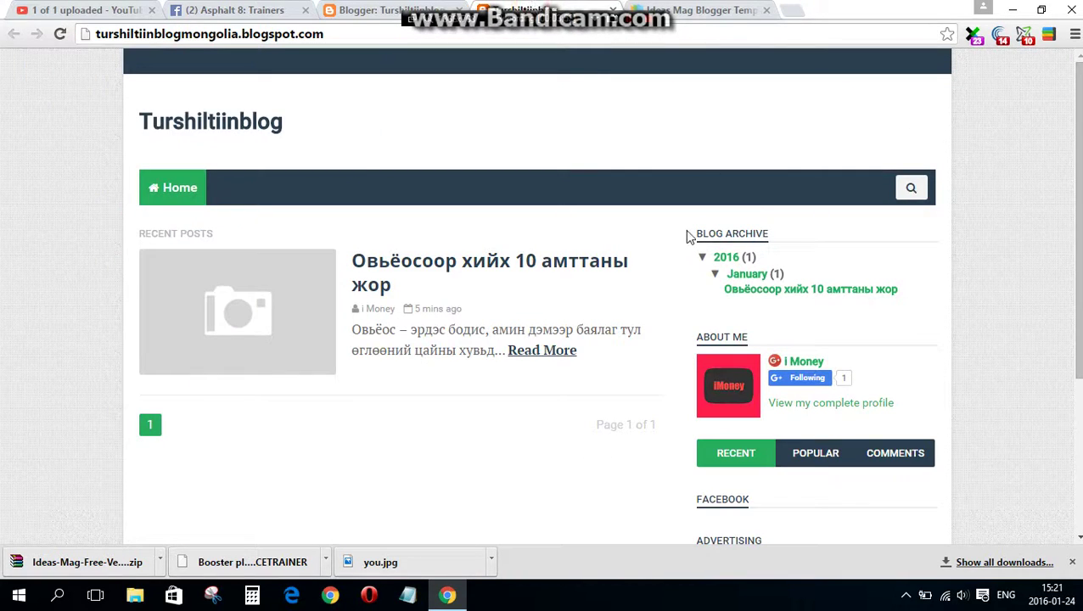
pyautogui.moveTo(684, 229); pyautogui.dragTo(942, 326)
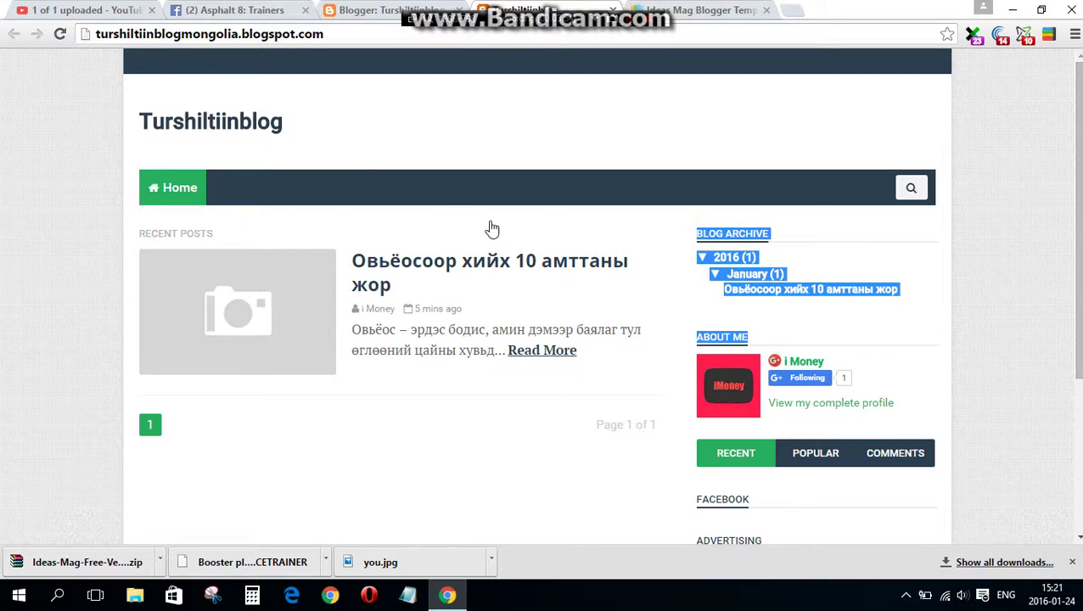
pyautogui.click(382, 10)
# Step: Open the blog's layout and examine its theme options, menus, ad slots, sidebar gadgets and footer widgets
pyautogui.click(77, 400)
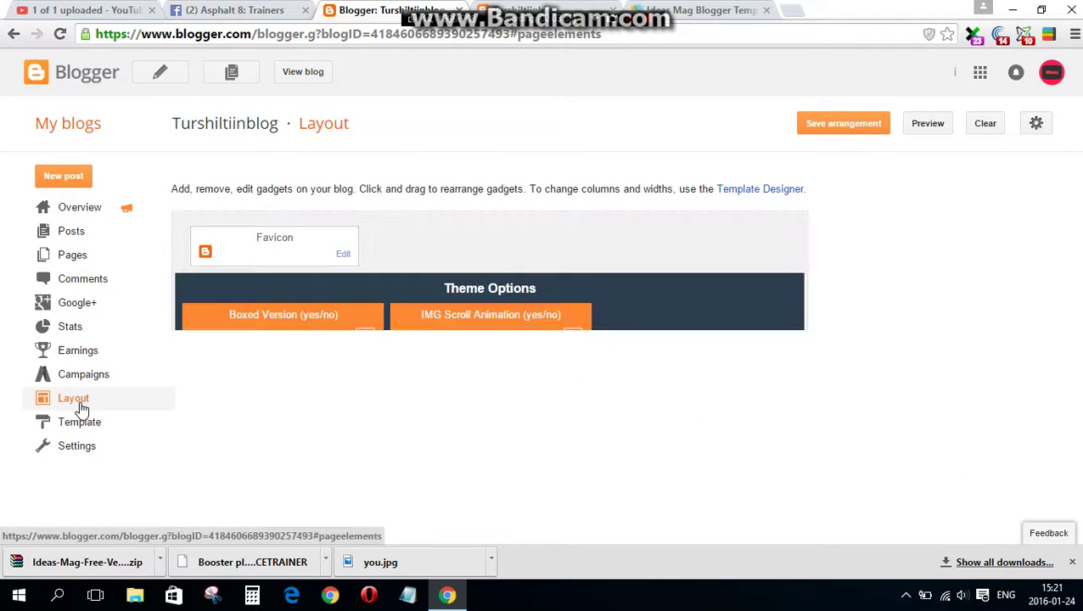
pyautogui.scroll(-2, 82, 410)
pyautogui.scroll(-5, 343, 271)
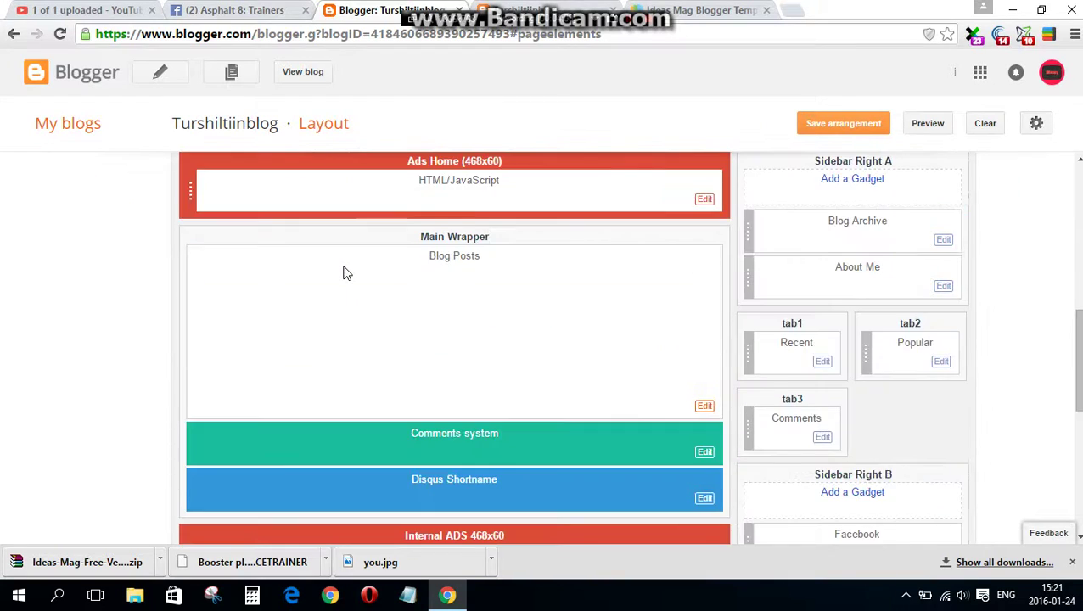
pyautogui.scroll(3, 344, 271)
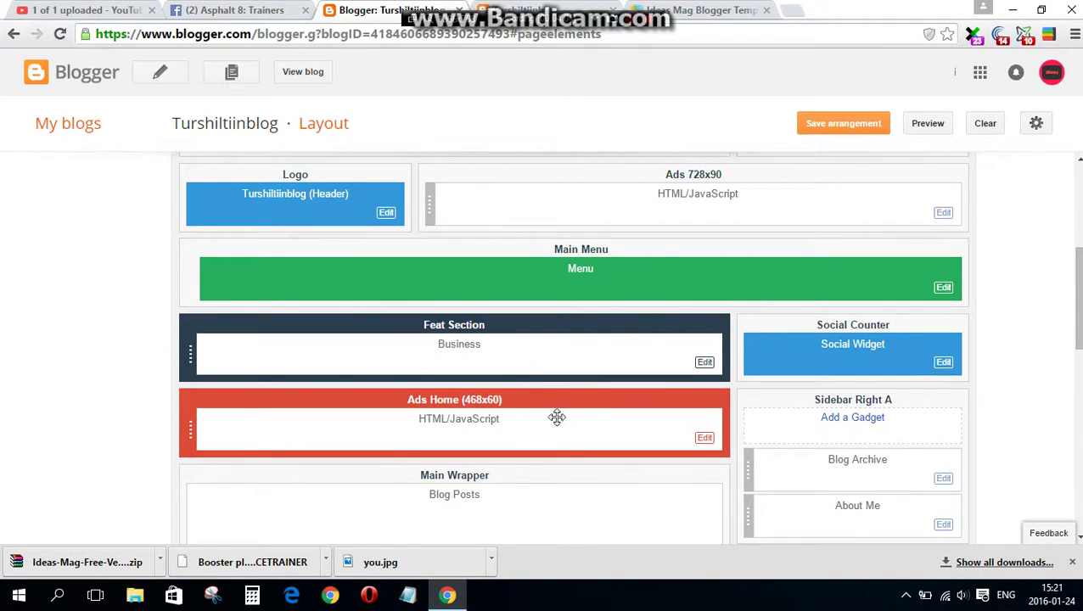
pyautogui.scroll(-4, 552, 424)
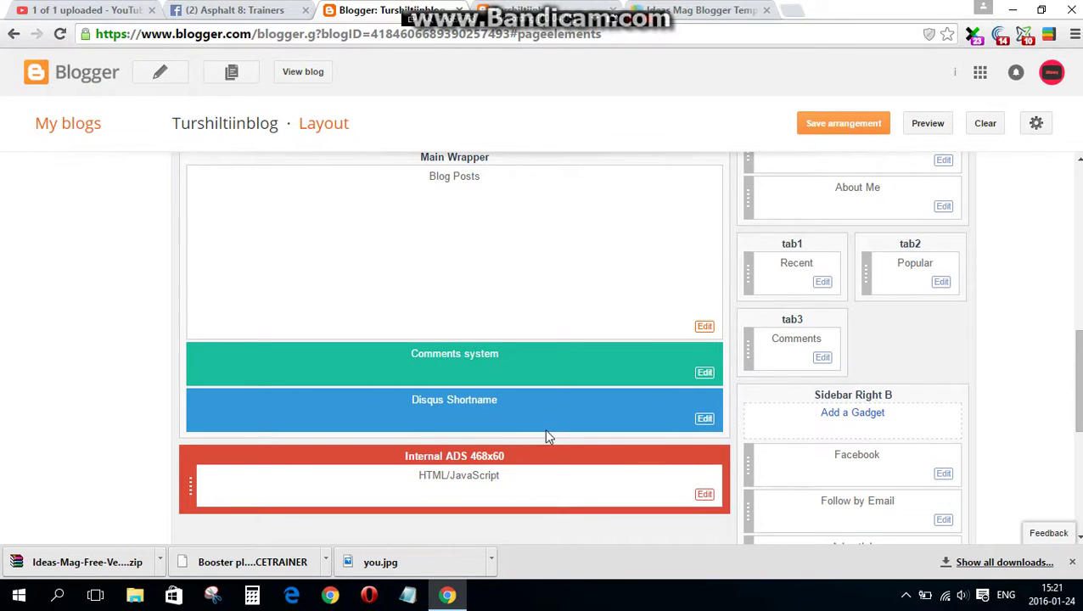
pyautogui.scroll(-5, 548, 436)
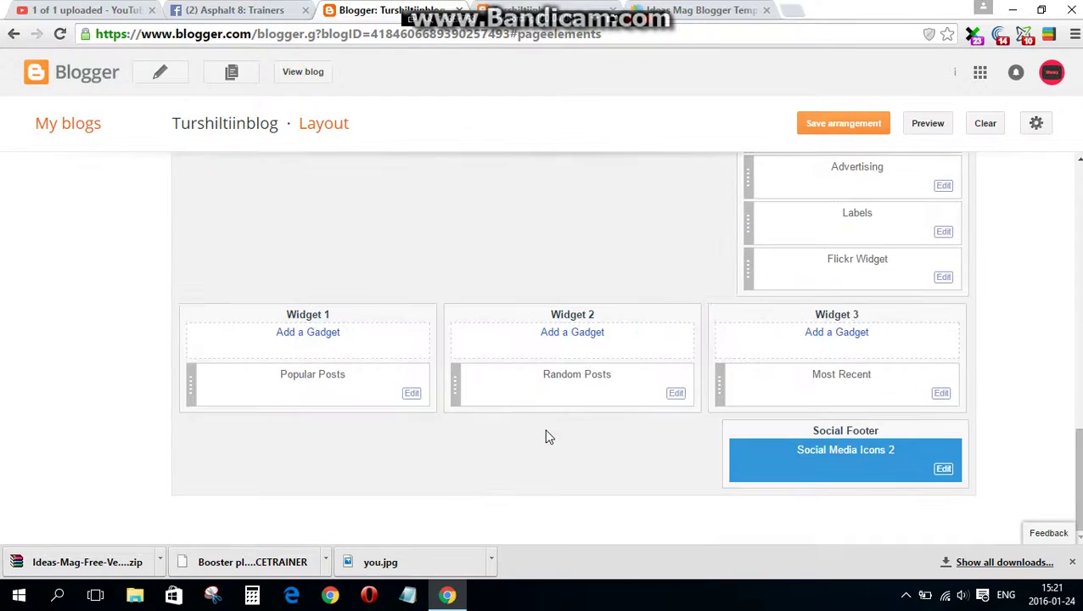
pyautogui.scroll(3, 547, 436)
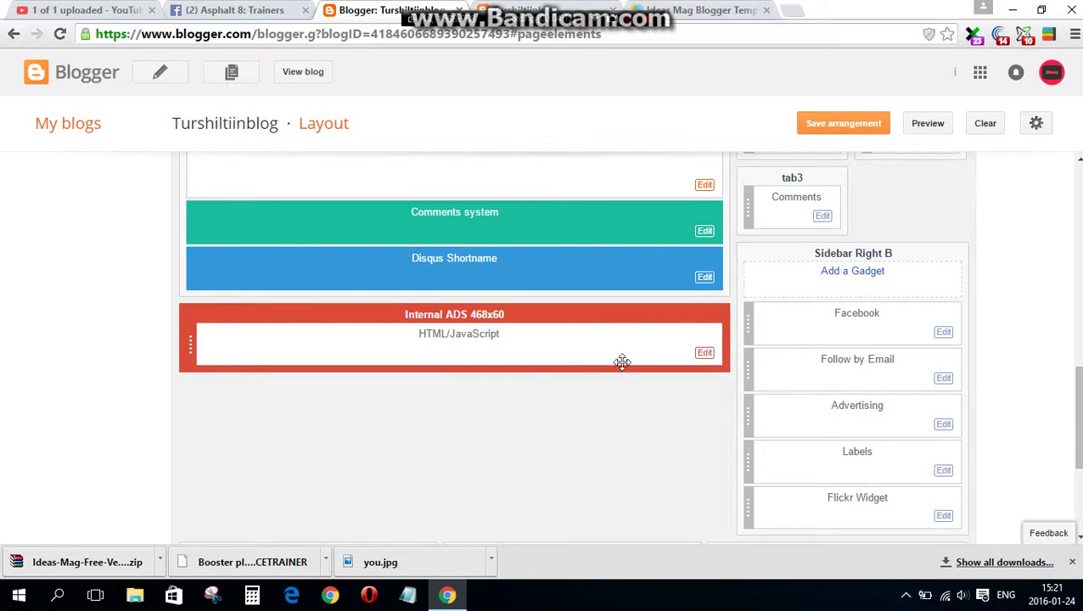
pyautogui.scroll(10, 492, 334)
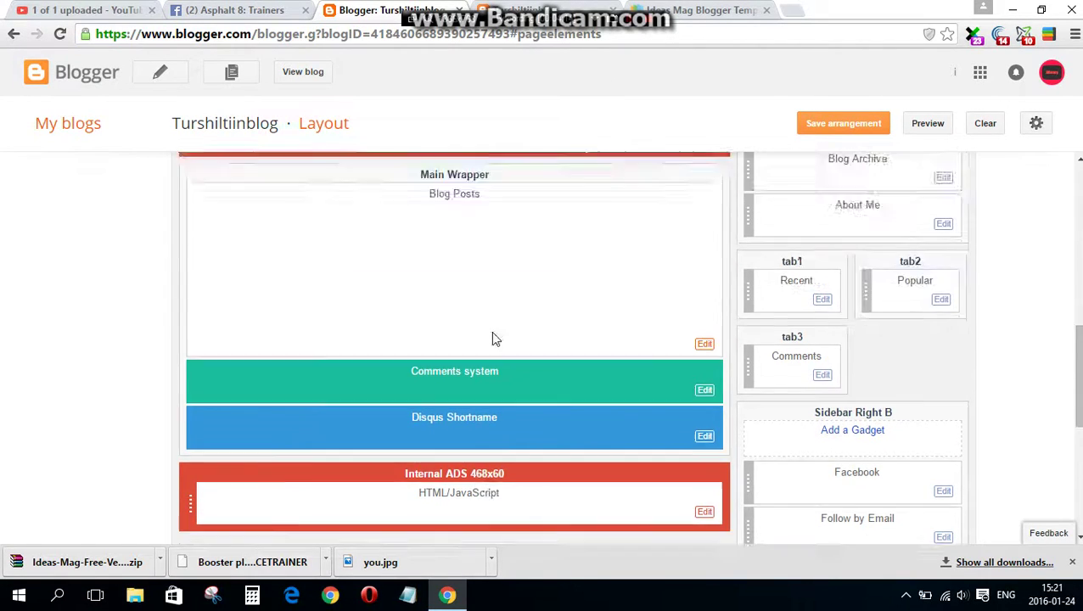
pyautogui.scroll(-1, 492, 334)
pyautogui.scroll(-3, 500, 424)
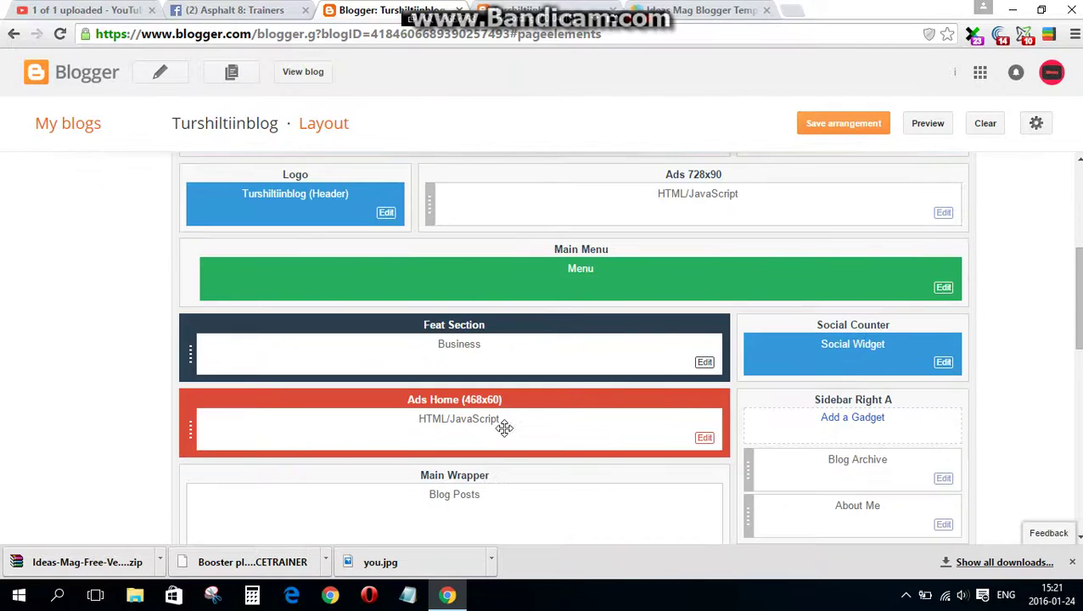
pyautogui.scroll(1, 500, 424)
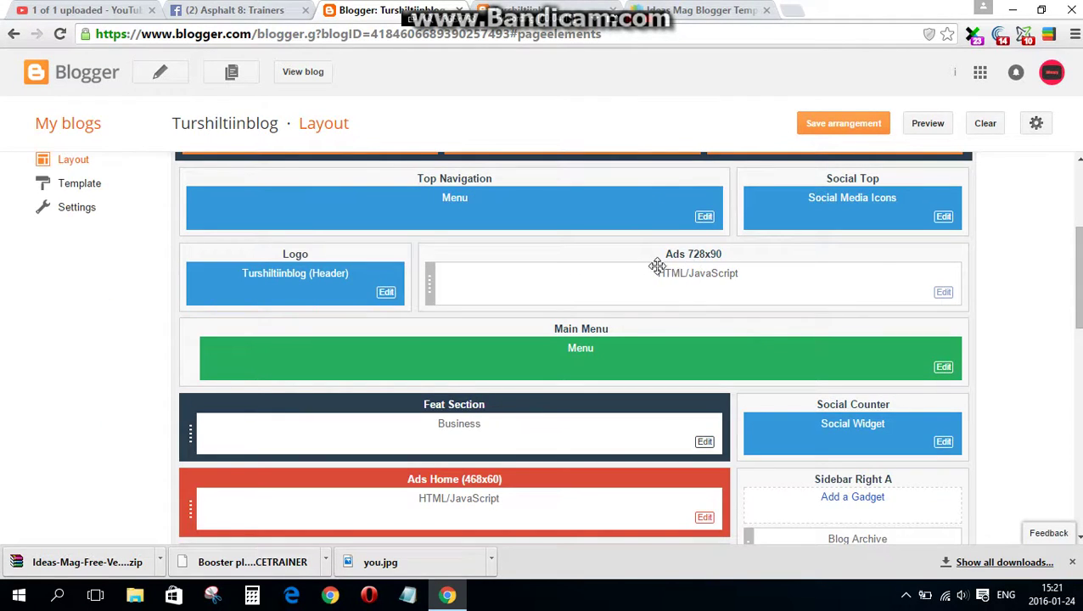
pyautogui.scroll(3, 476, 264)
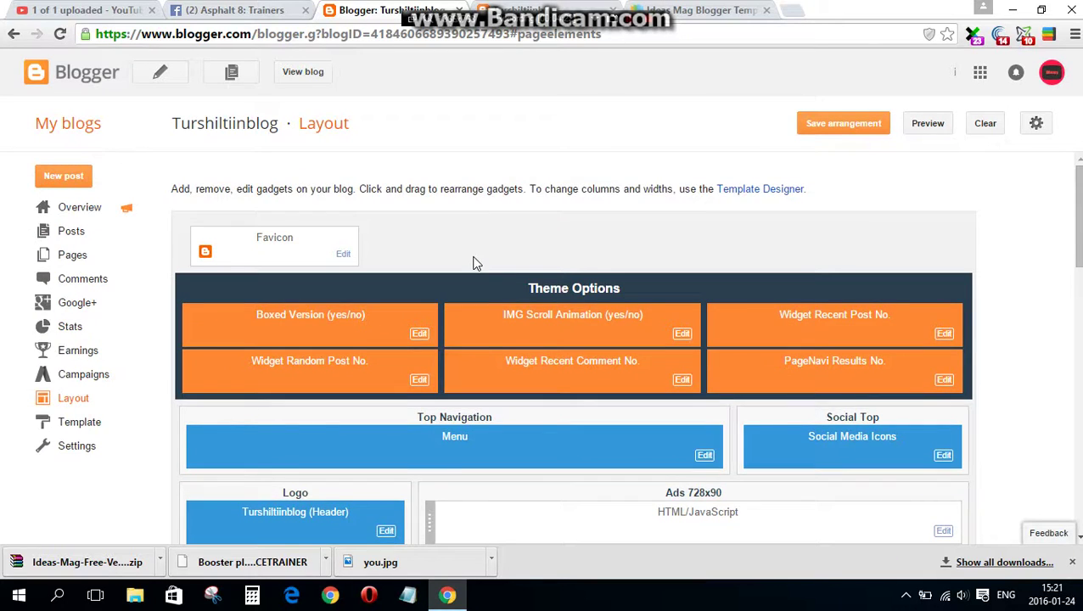
pyautogui.scroll(-4, 476, 263)
pyautogui.scroll(-2, 852, 340)
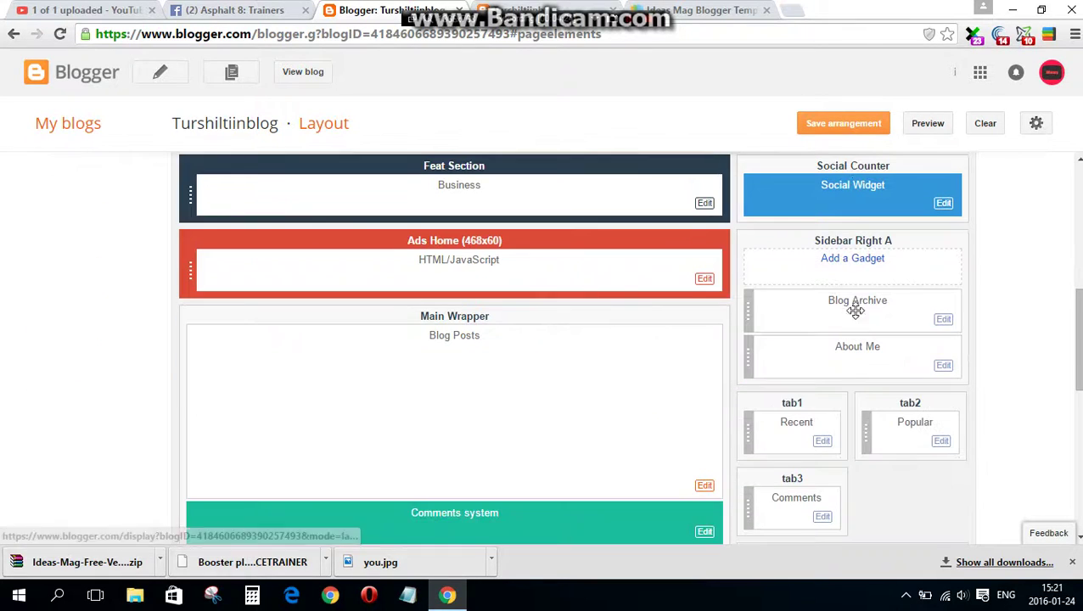
# Step: Start adding a gadget to Sidebar Right A and look through the list of basic gadgets
pyautogui.click(853, 261)
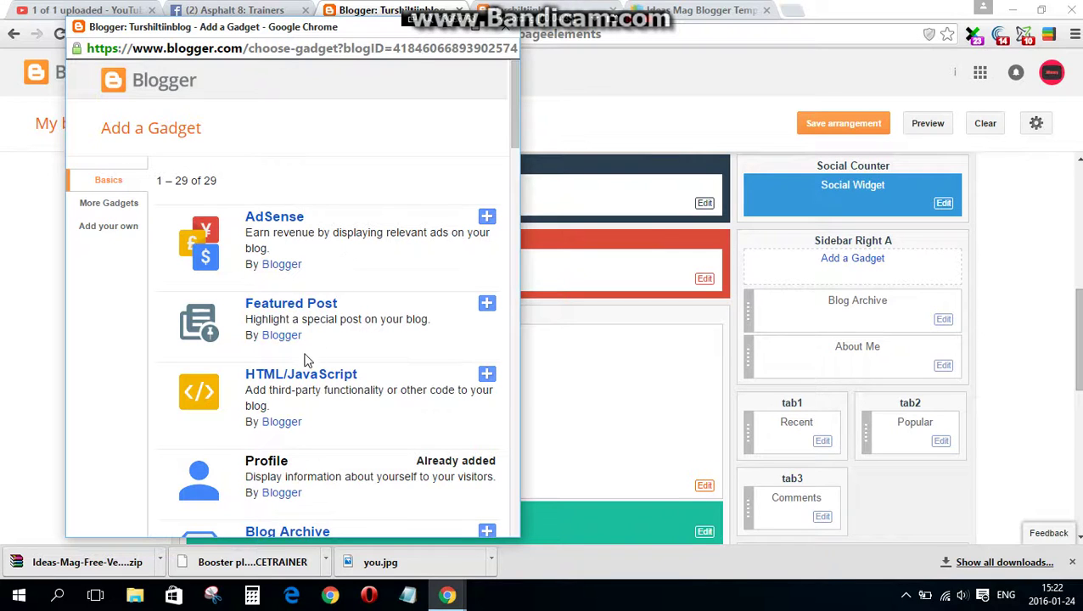
pyautogui.scroll(-3, 310, 366)
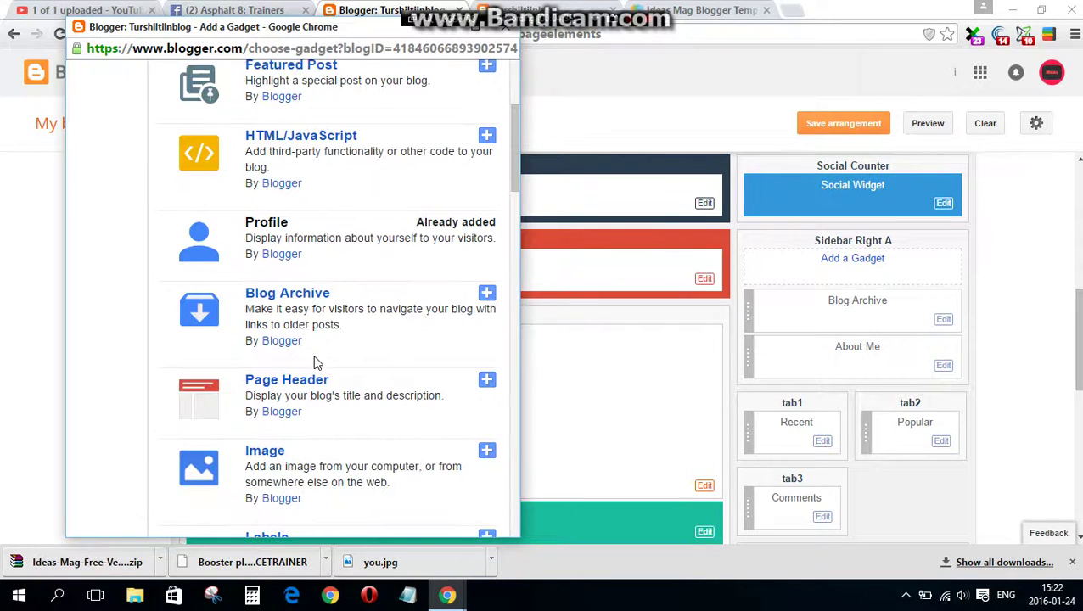
pyautogui.scroll(-2, 314, 363)
pyautogui.scroll(-3, 314, 364)
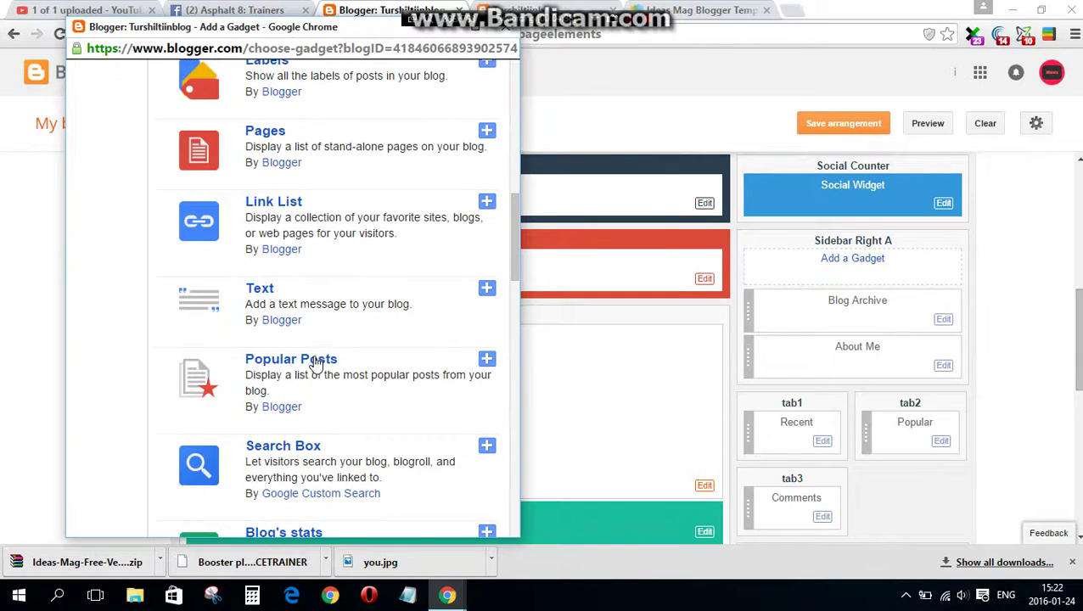
pyautogui.scroll(-5, 314, 363)
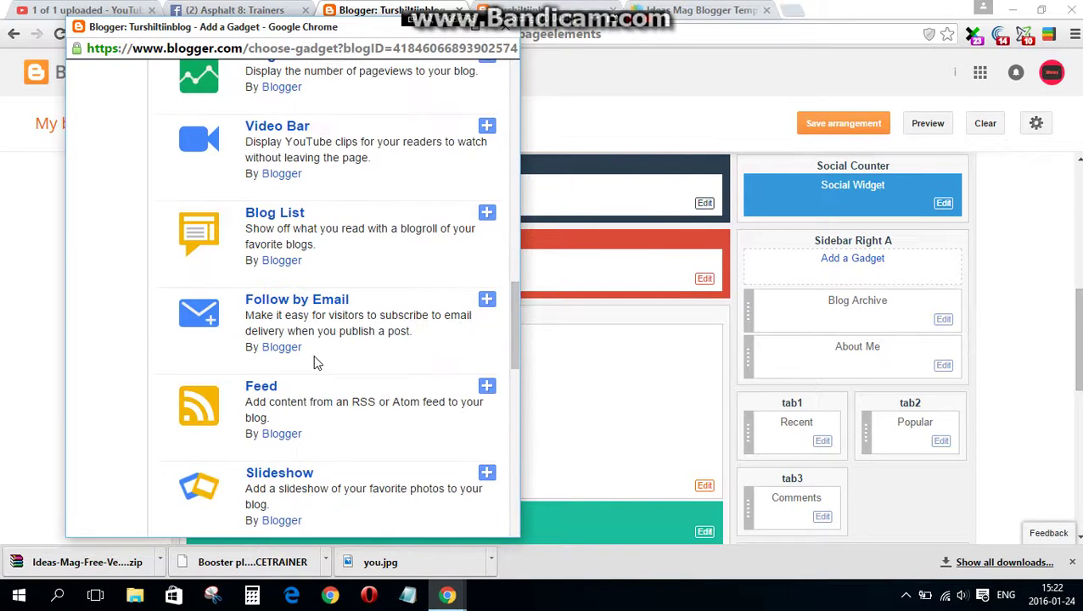
pyautogui.scroll(-5, 313, 363)
pyautogui.scroll(-4, 314, 357)
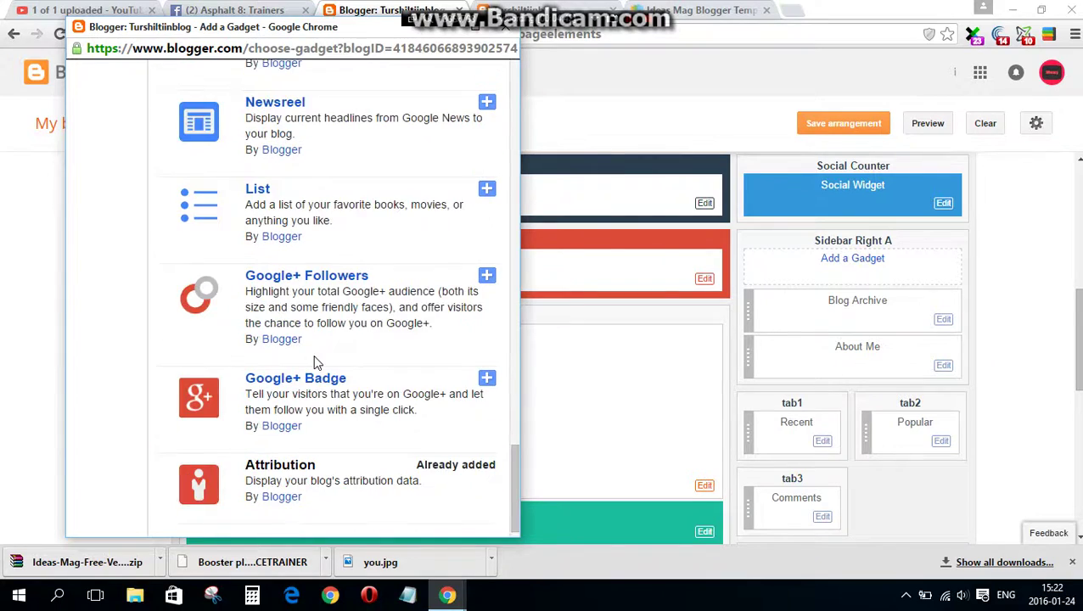
pyautogui.scroll(12, 380, 357)
pyautogui.scroll(8, 314, 363)
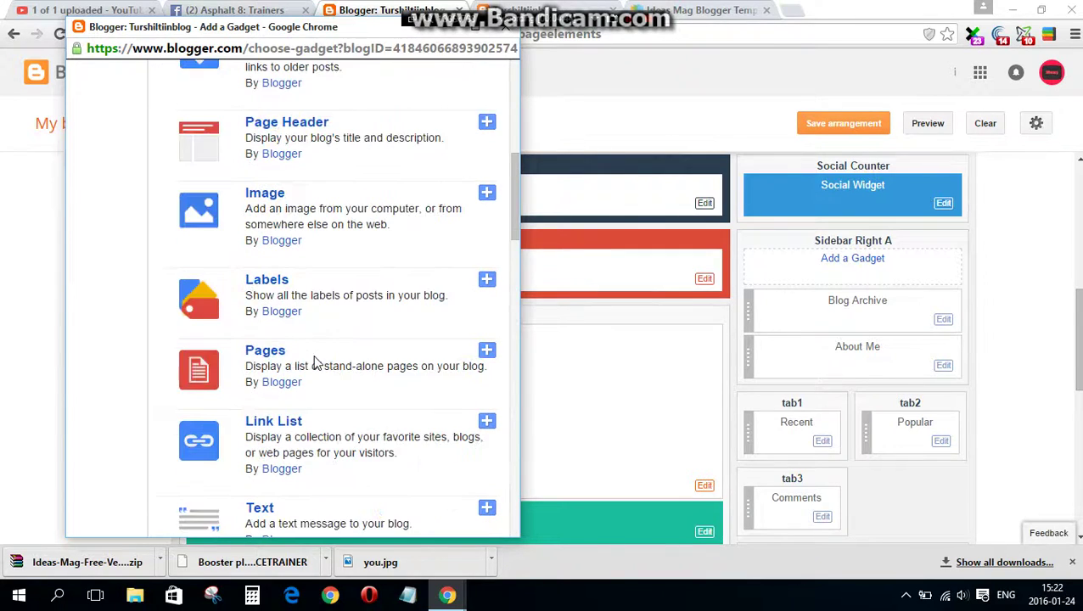
# Step: Add an HTML/JavaScript gadget with the content "sp[dfkd'f,s'd',vpgkdfgkdskpgfzdsfdf" to Sidebar Right A and save the layout arrangement
pyautogui.scroll(3, 314, 363)
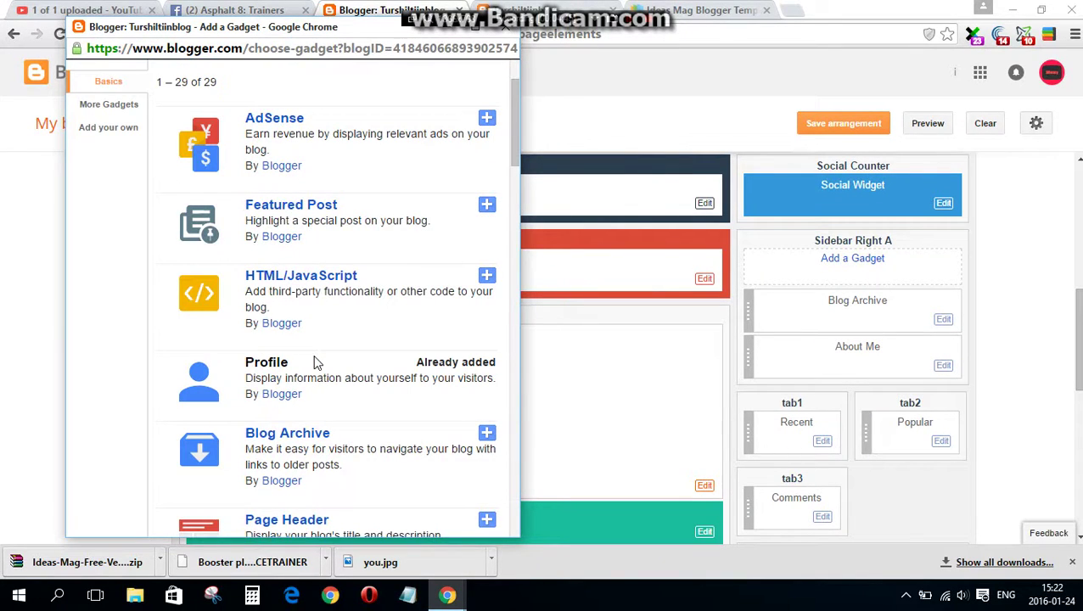
pyautogui.click(310, 283)
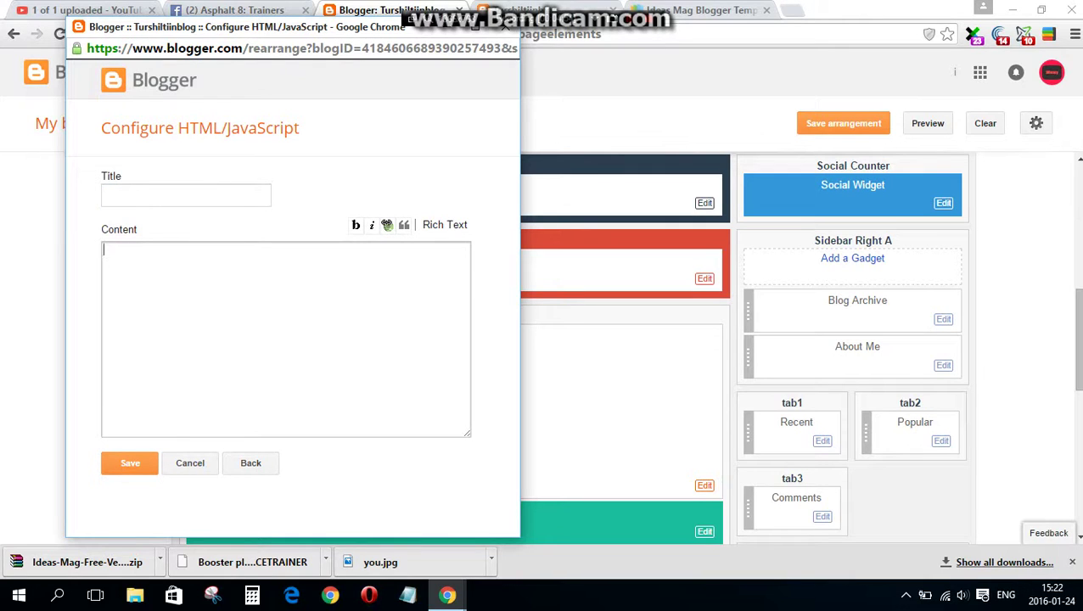
pyautogui.write("sp[dfkd'f,s'd',vpgkdfgkdskpgfzdsf")
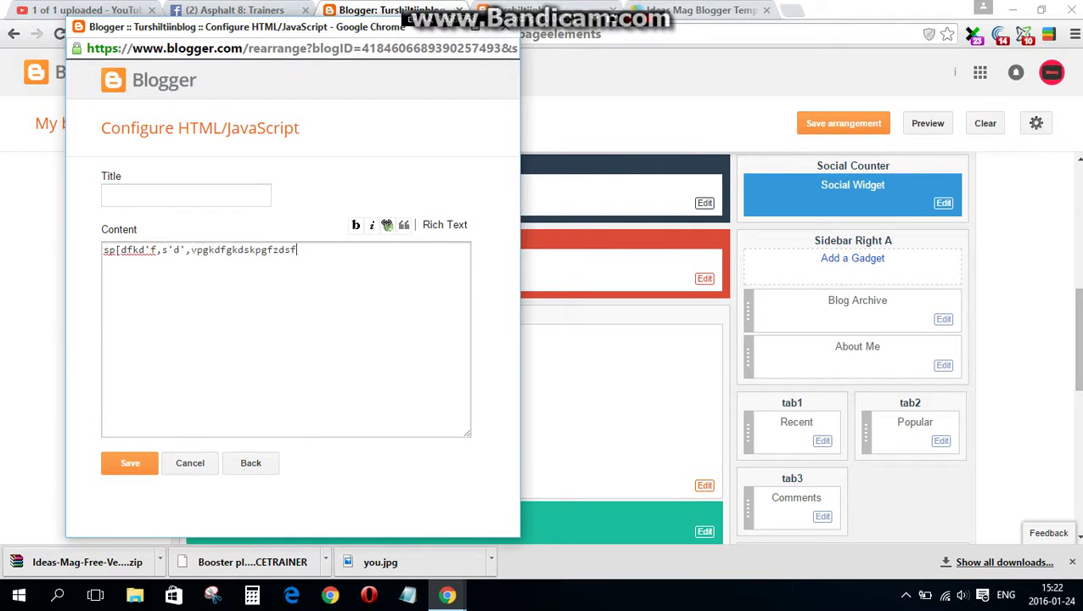
pyautogui.click(125, 474)
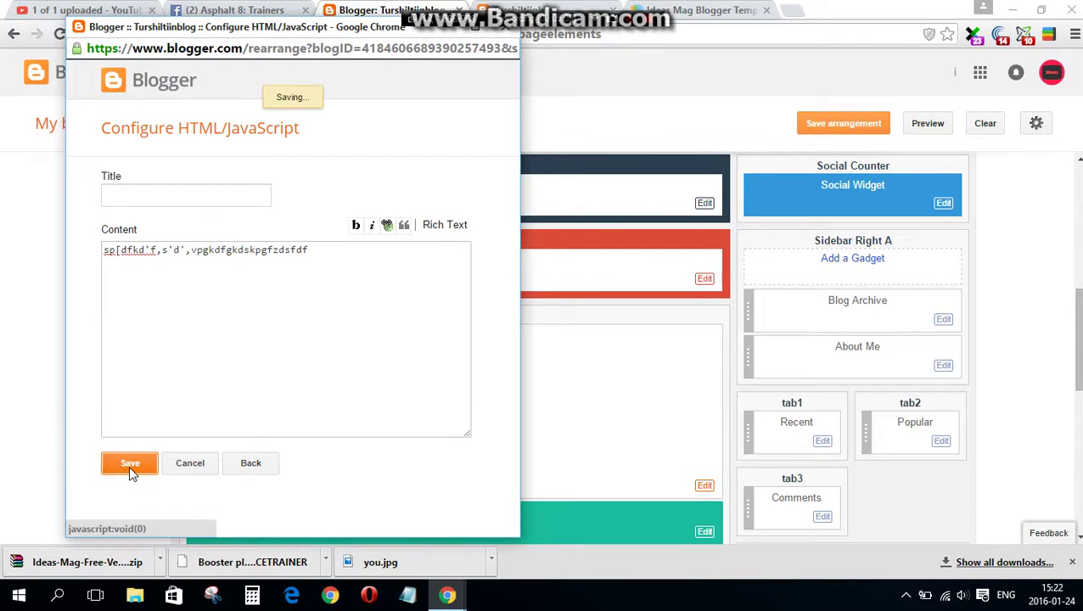
pyautogui.click(841, 123)
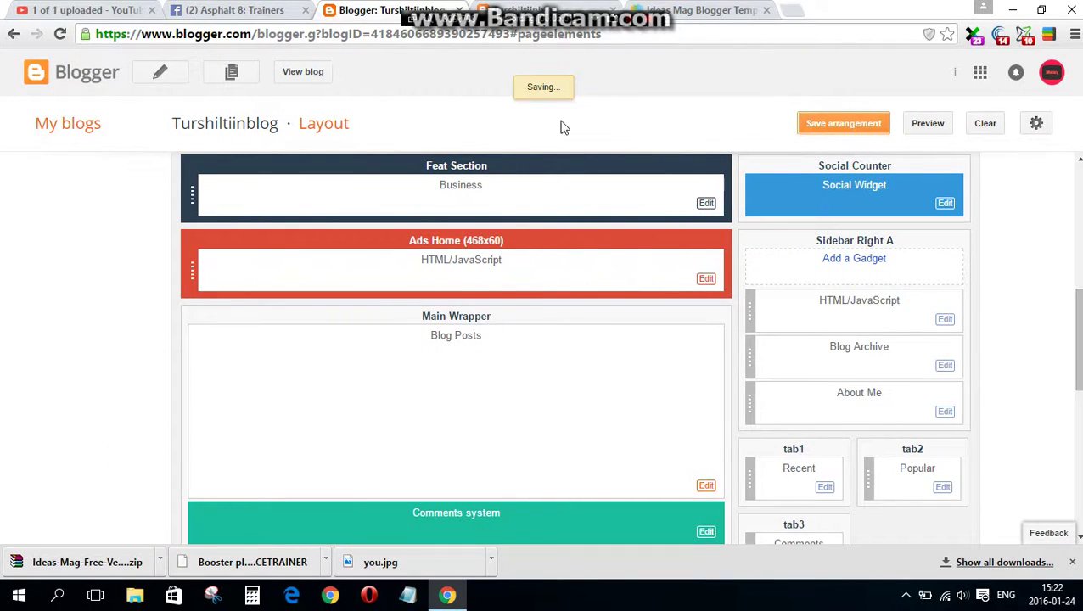
# Step: View the live blog, close the older blog tab and highlight the HTML/JavaScript gadget's text in the sidebar
pyautogui.click(319, 78)
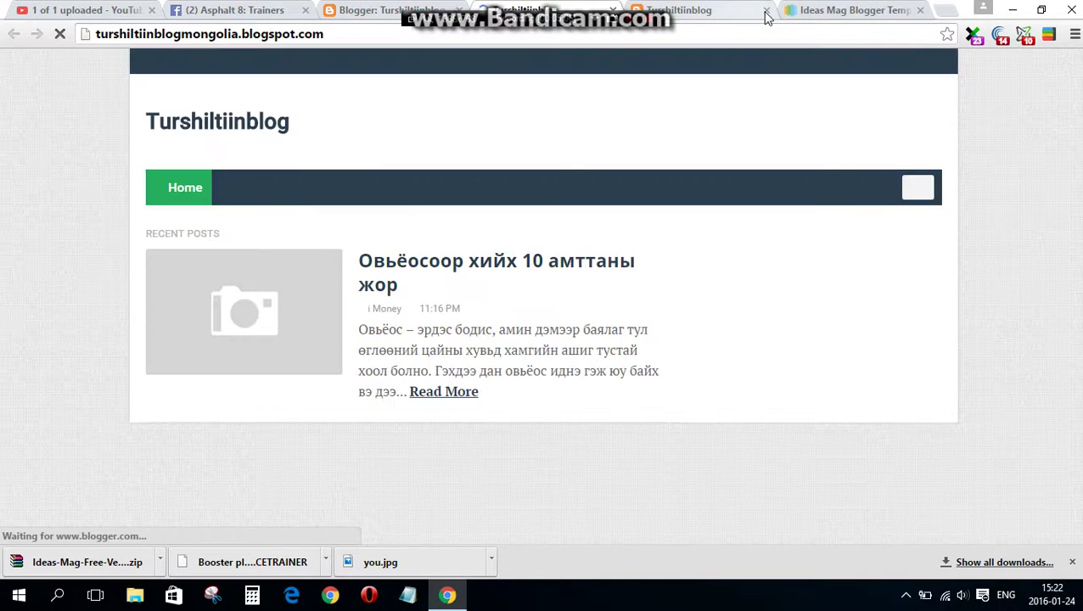
pyautogui.click(767, 10)
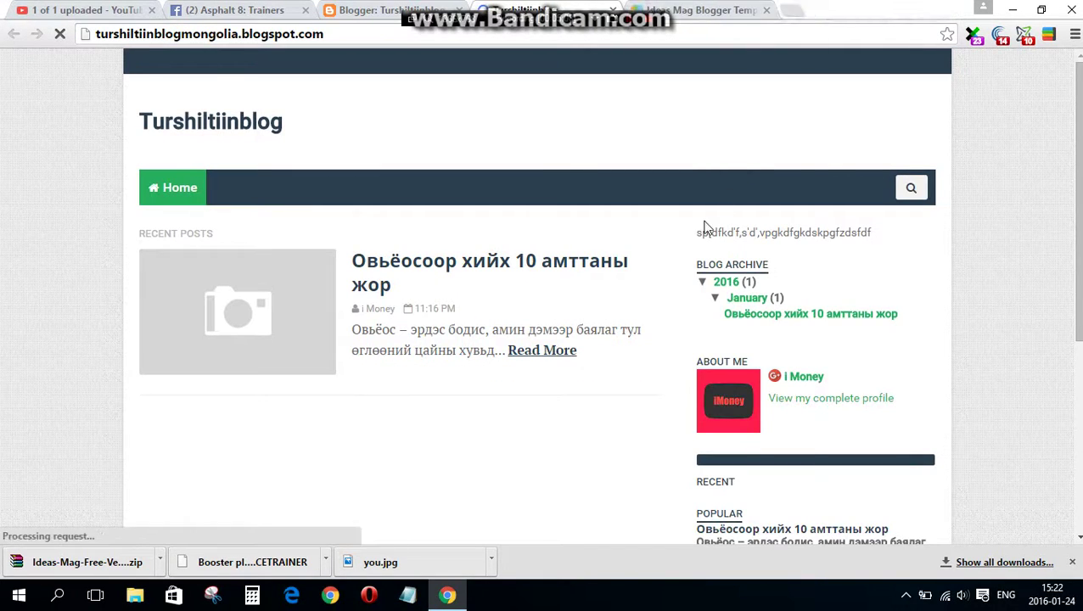
pyautogui.moveTo(695, 236); pyautogui.dragTo(879, 241)
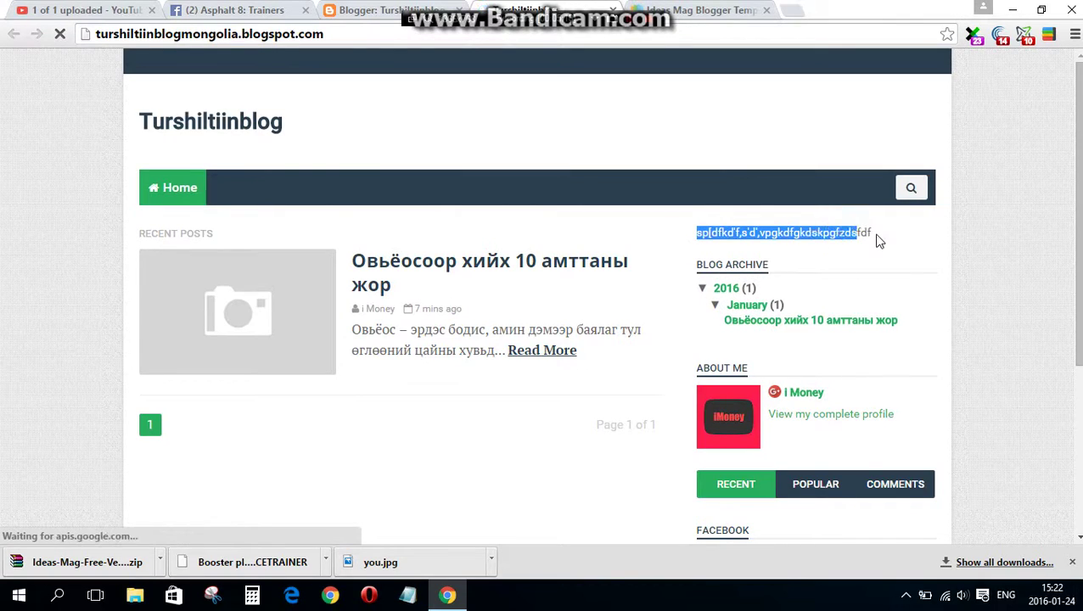